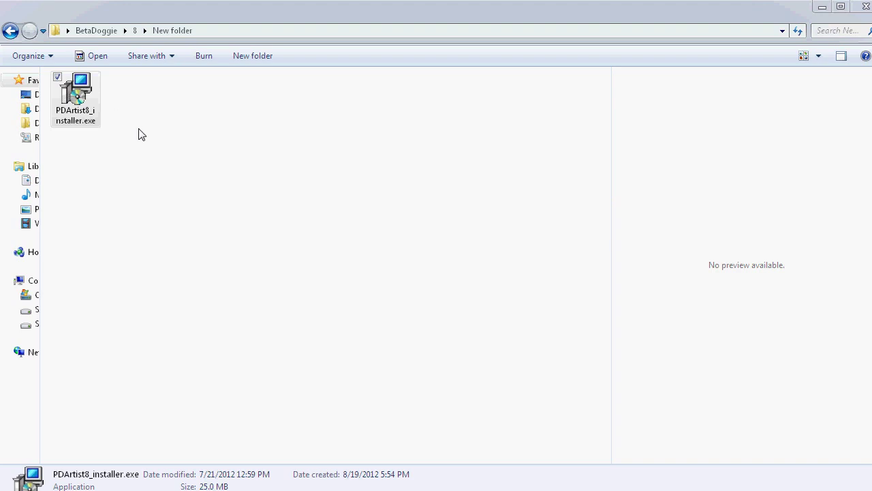
- Launch PDArtist8_installer.exe from the New folder to bring up the setup wizard
click(74, 99)
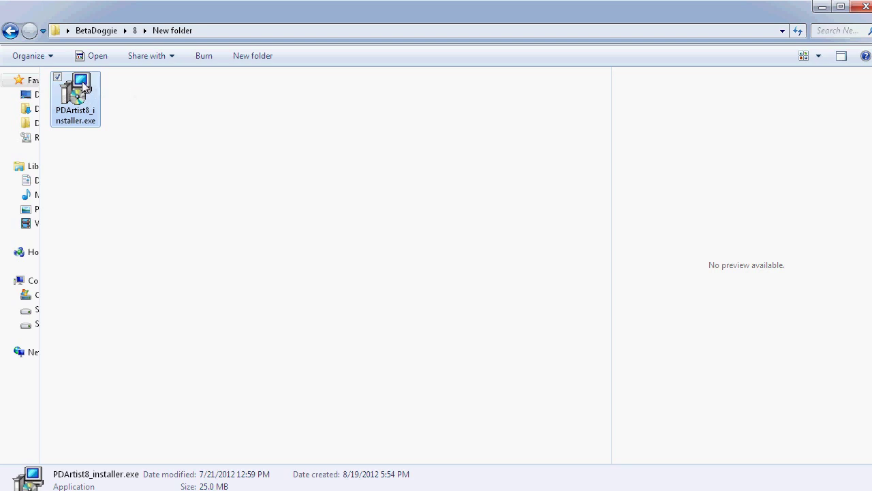
double_click(83, 85)
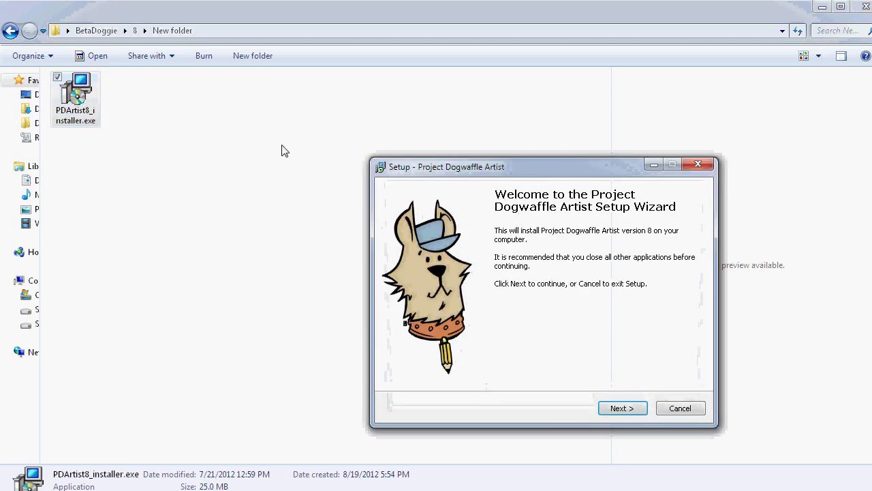
- Move the setup wizard aside, cancel it and confirm exiting setup
drag(441, 176, 345, 109)
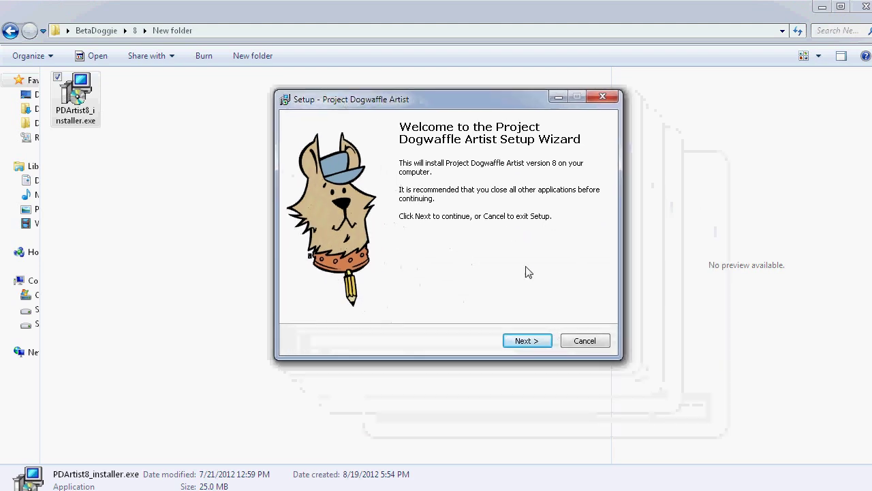
click(584, 340)
click(607, 359)
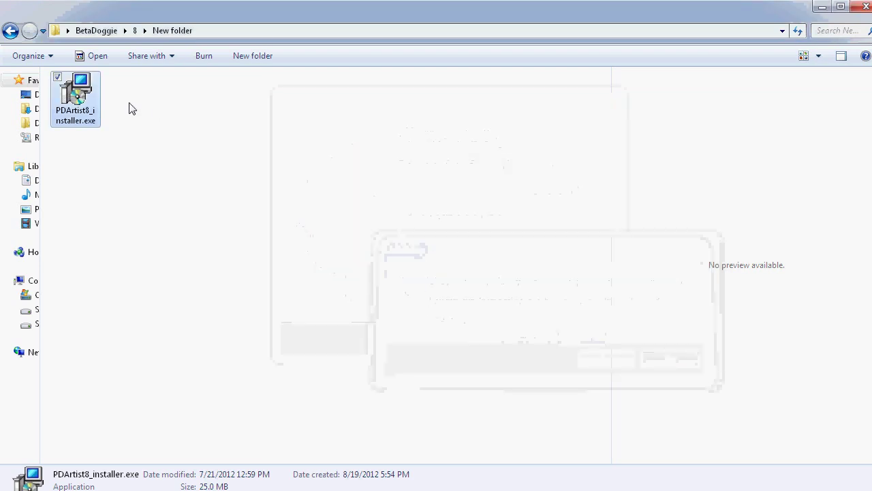
- Inspect the installer file's context menu, dismiss it, and reselect PDArtist8_installer.exe
right_click(75, 94)
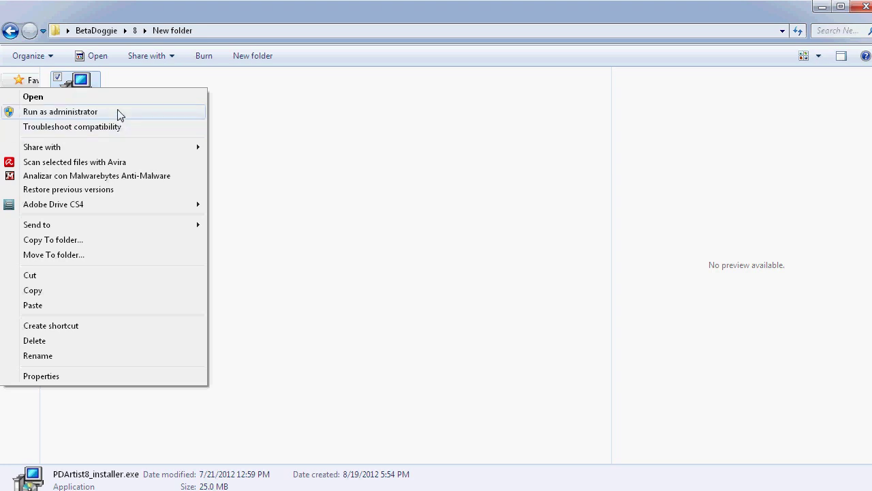
click(242, 98)
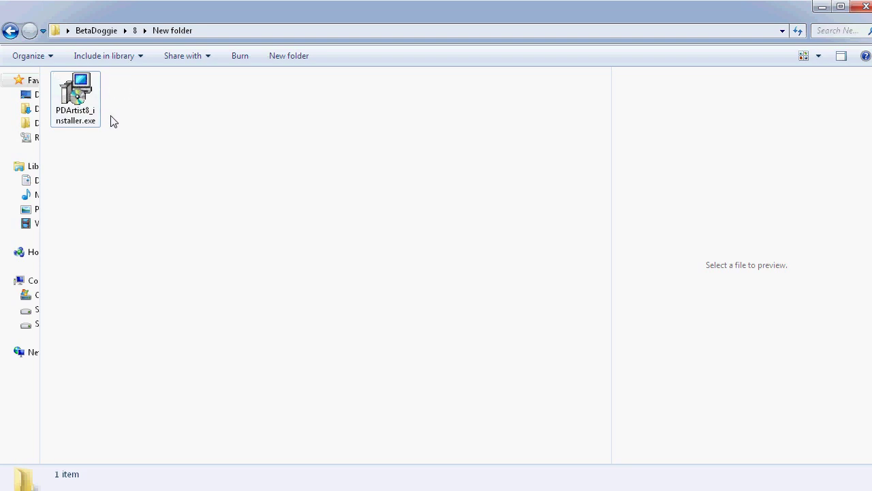
right_click(88, 87)
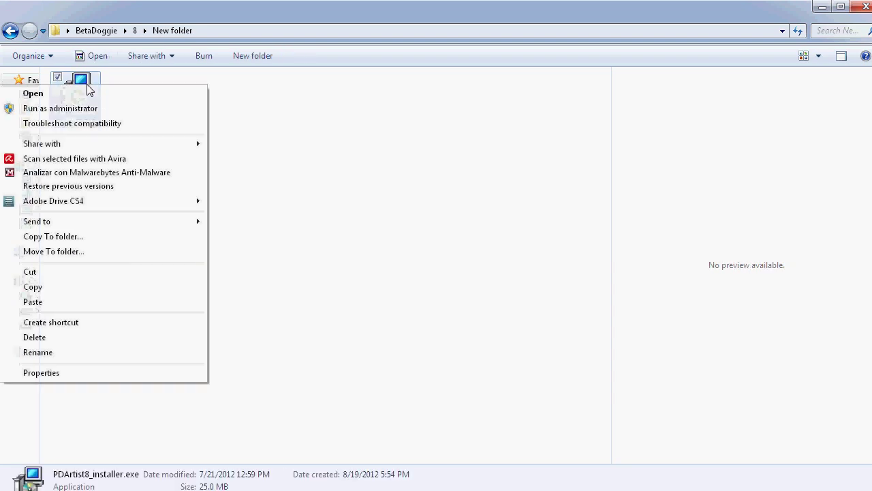
click(278, 117)
click(85, 96)
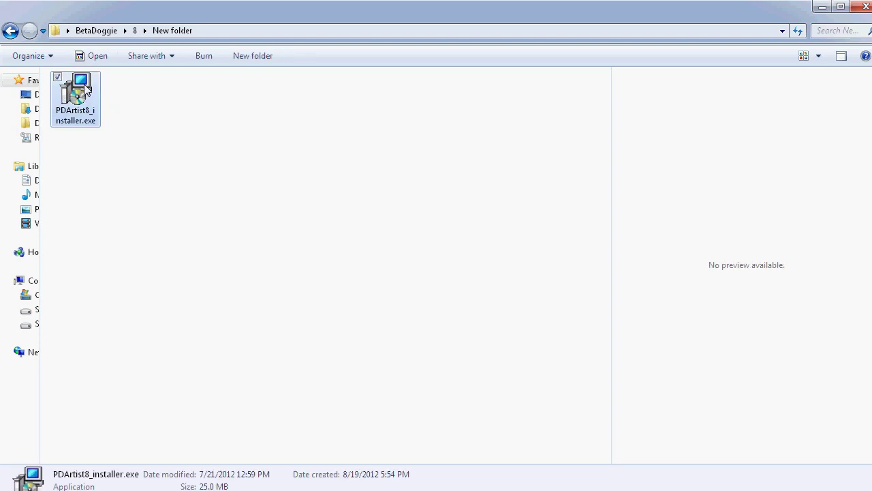
- Relaunch the installer and keep the destination C:\Program Files (x86)\PD Artist unchanged
double_click(86, 89)
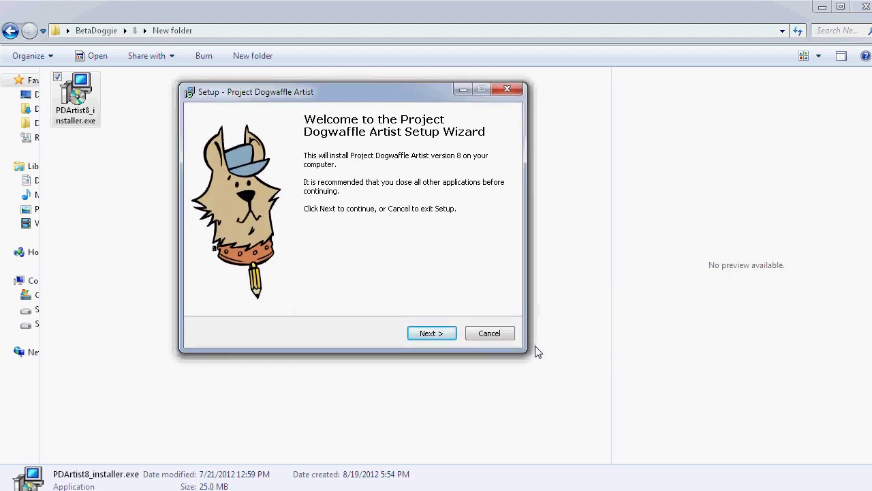
click(431, 333)
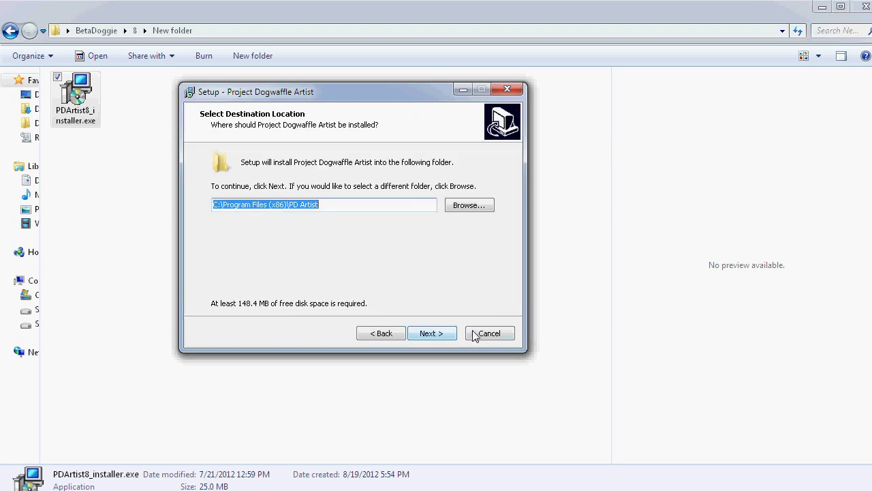
click(335, 207)
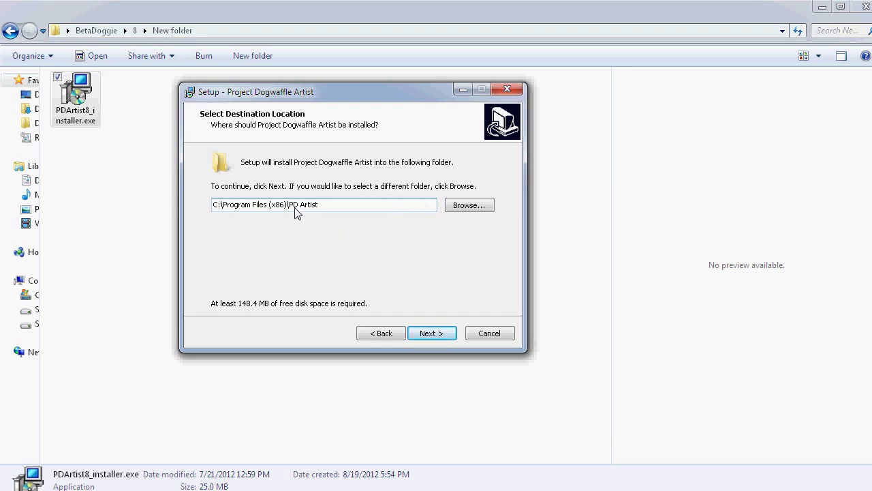
drag(288, 204, 348, 216)
click(336, 209)
text(8)
key(BackSpace)
key(BackSpace)
click(432, 333)
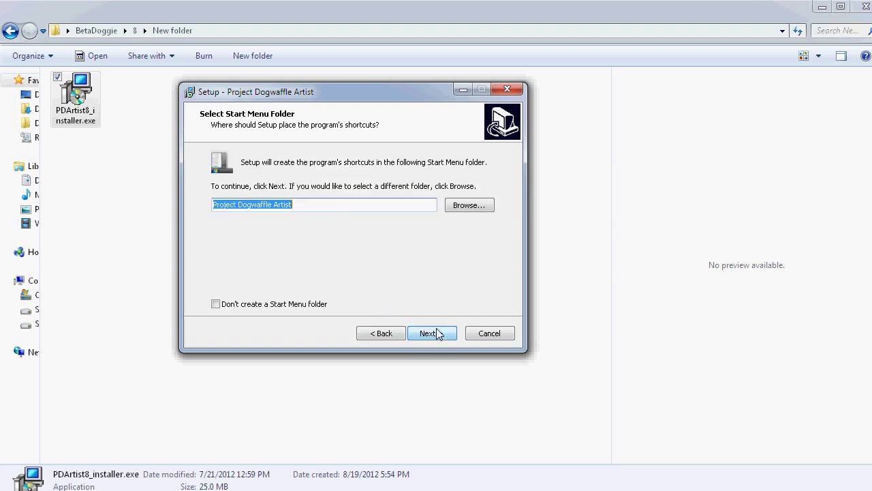
click(240, 206)
click(305, 209)
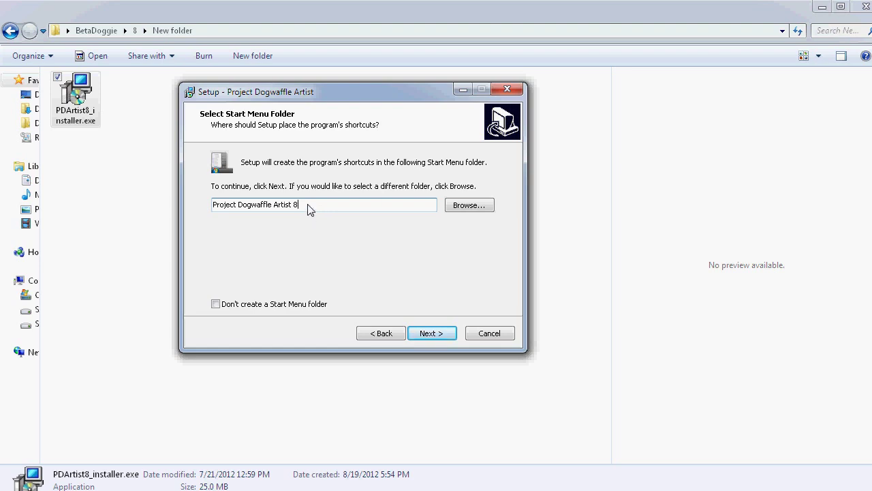
key(BackSpace)
click(446, 336)
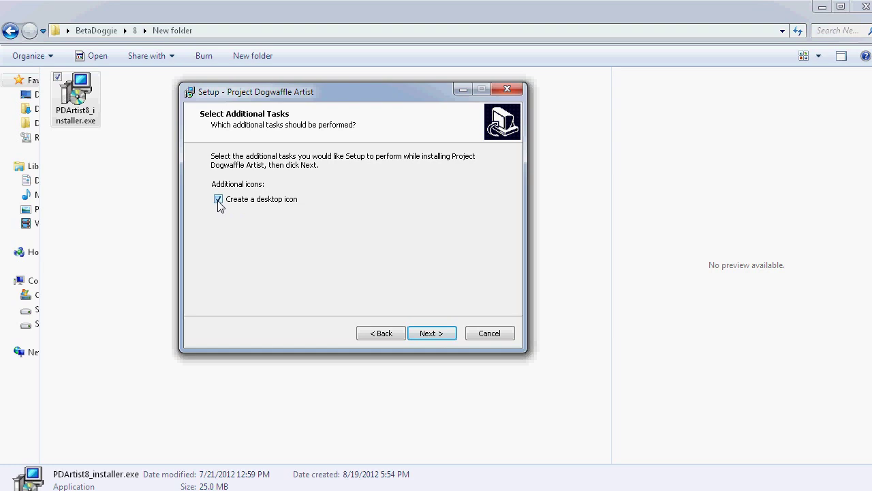
- Keep 'Create a desktop icon' checked and start the installation
click(440, 337)
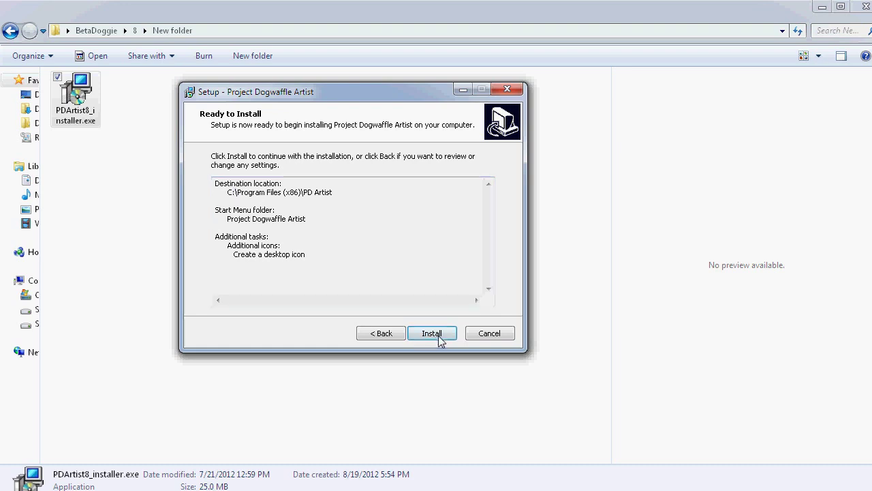
click(440, 339)
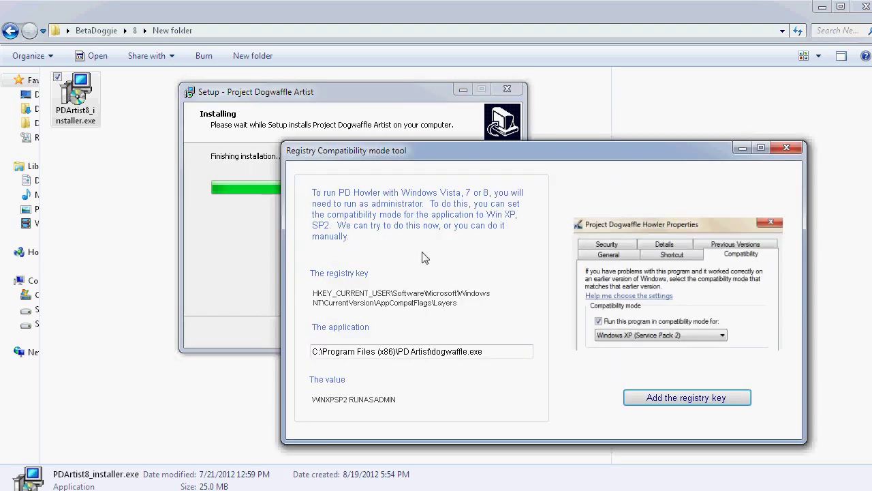
- Move the Registry Compatibility mode tool aside and add the registry key
drag(429, 159, 357, 122)
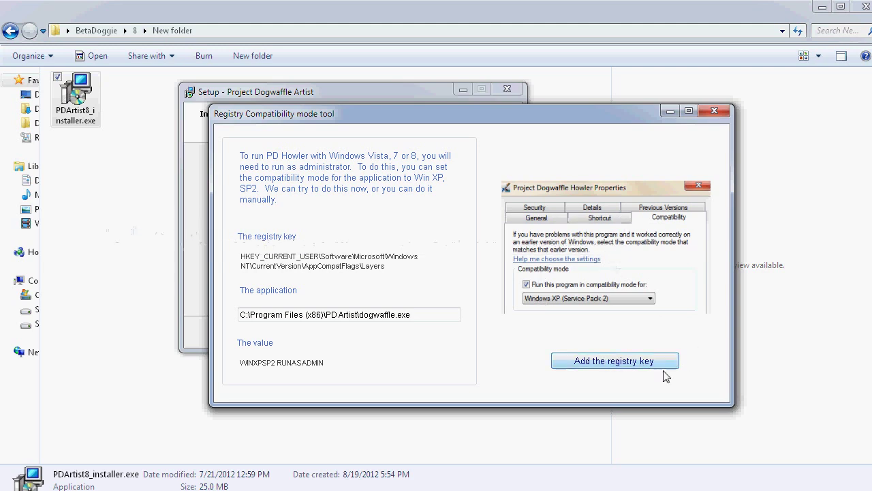
click(625, 366)
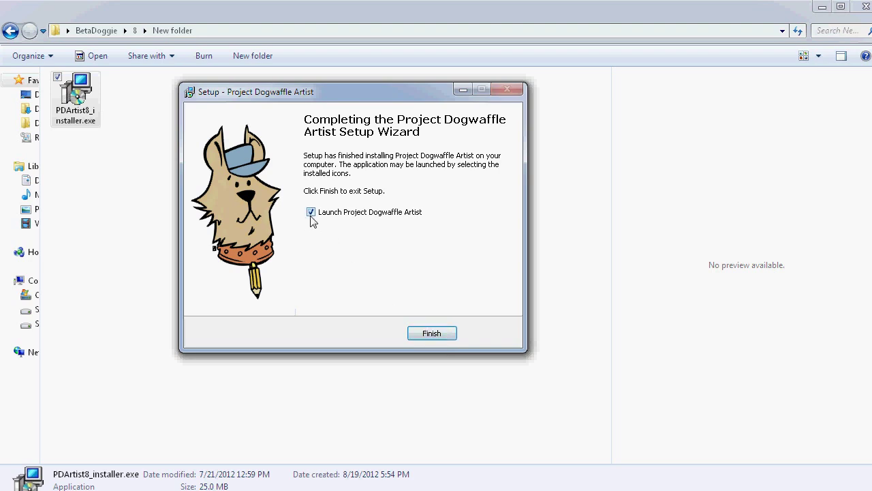
- Finish setup with Launch checked, then move and resize the Artist 8 window to fill the screen
click(443, 333)
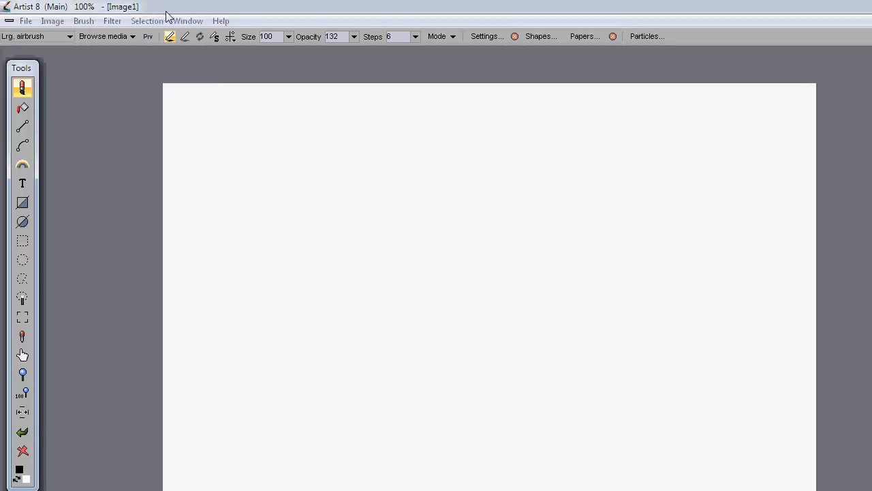
double_click(166, 10)
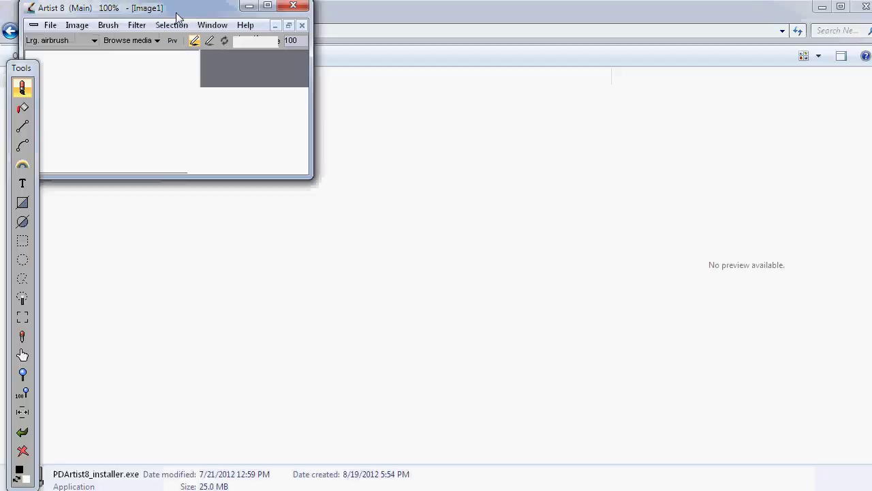
drag(169, 21, 140, 13)
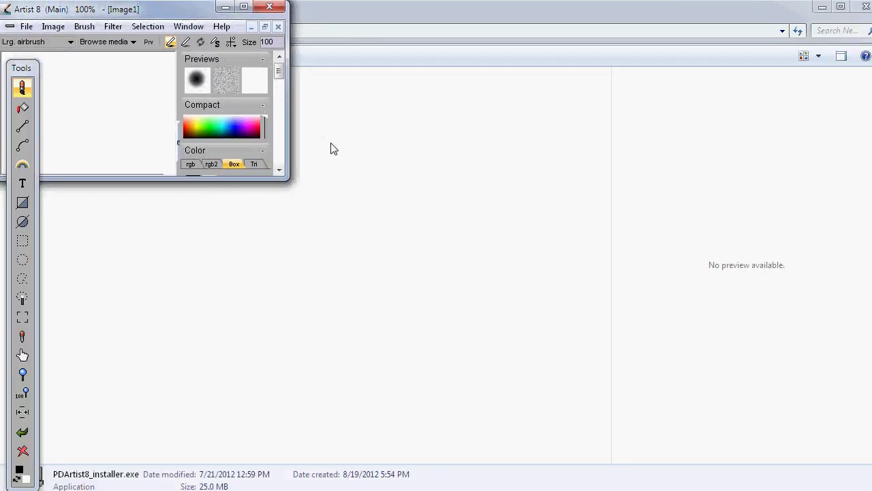
drag(285, 178, 871, 490)
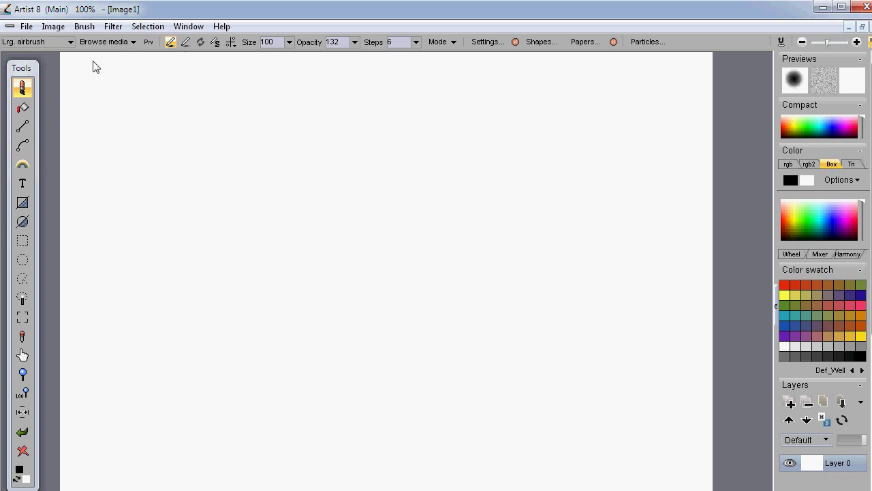
- Look through the Window and File menus, returning to Window's Settings... entry
click(196, 30)
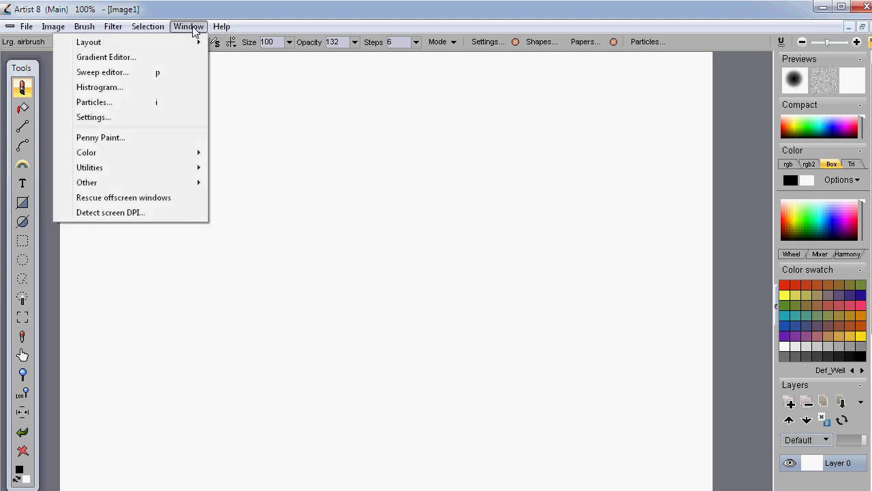
mouse_move(194, 45)
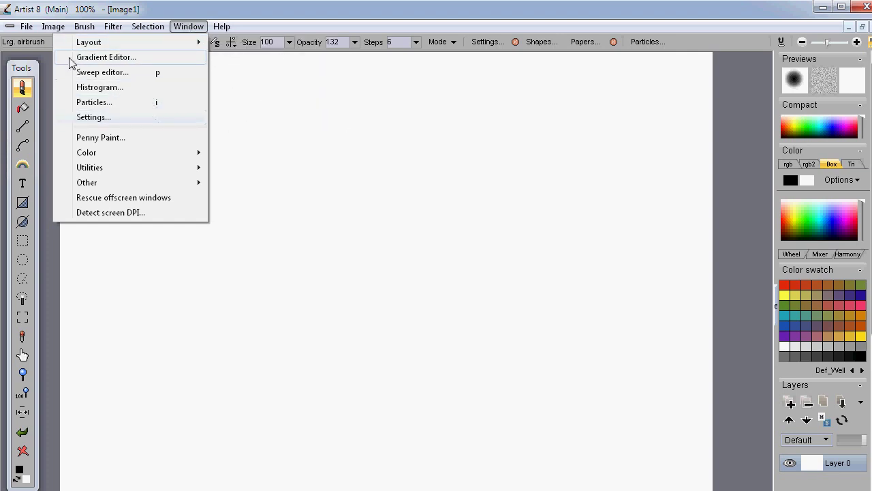
mouse_move(27, 28)
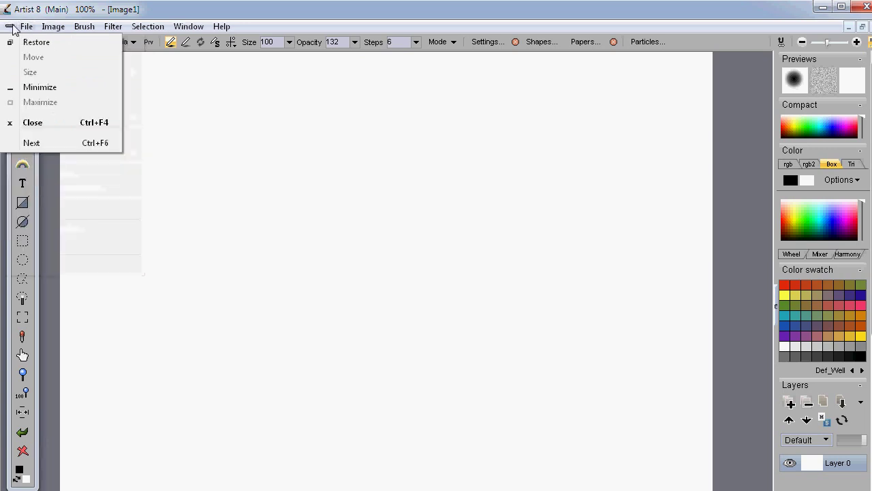
mouse_move(52, 152)
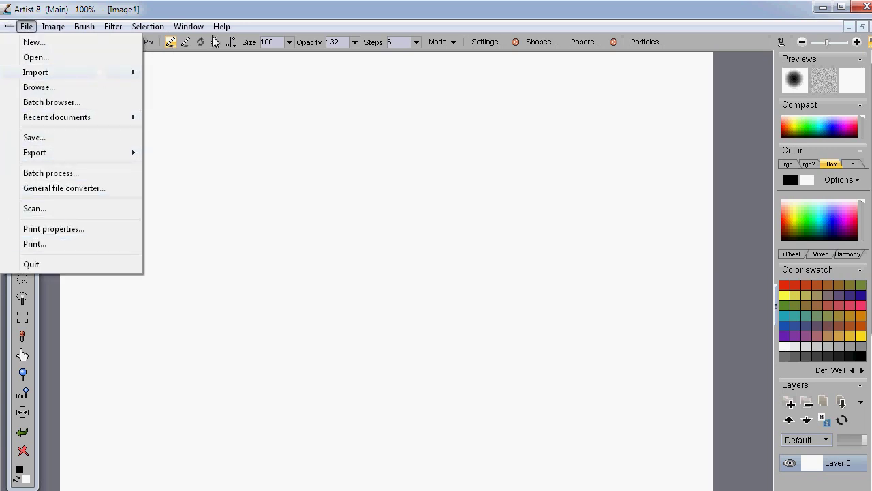
mouse_move(185, 28)
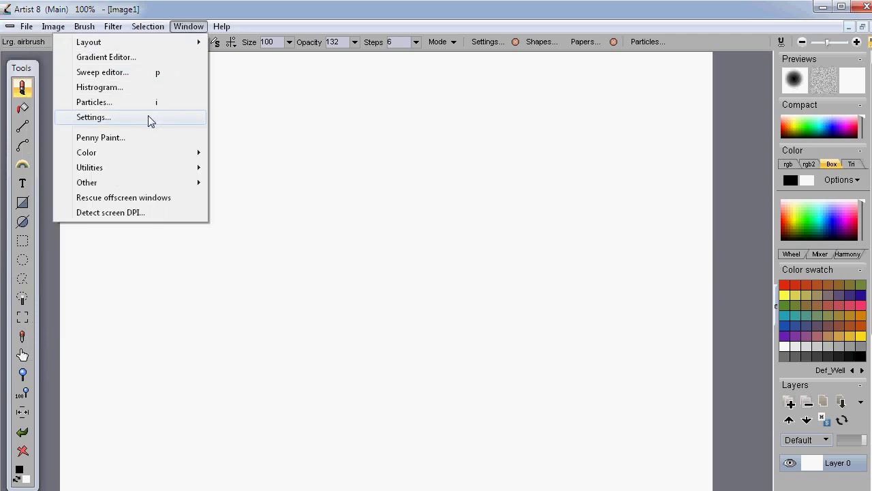
- Review Memory options in program settings, keeping 256 megs undo memory and the Temp folder path
click(105, 121)
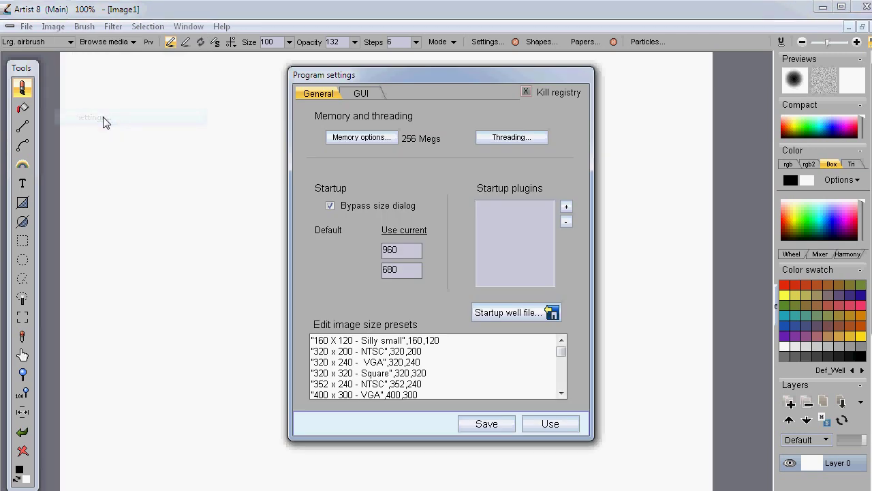
click(389, 139)
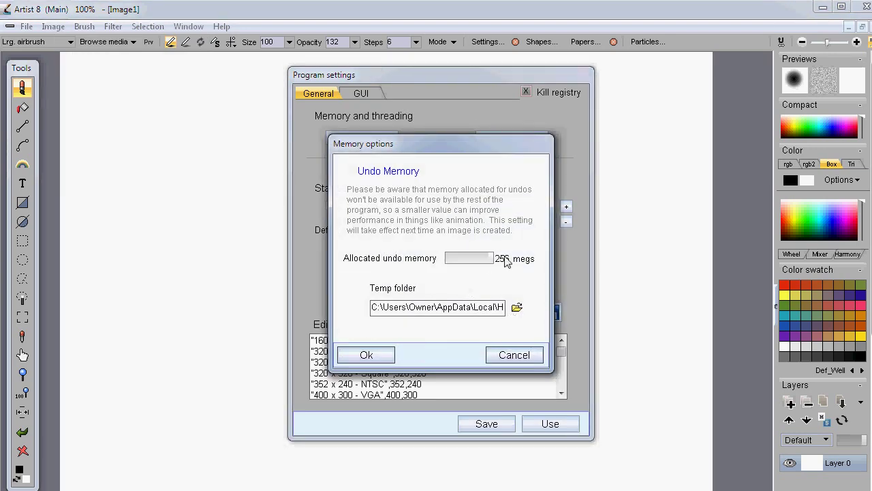
drag(506, 262, 540, 266)
click(394, 308)
drag(428, 308, 504, 314)
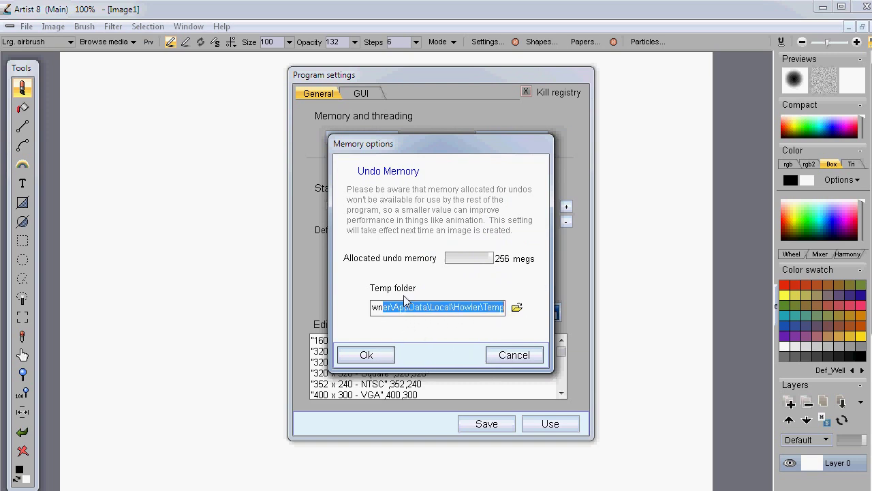
click(480, 310)
drag(436, 307, 535, 316)
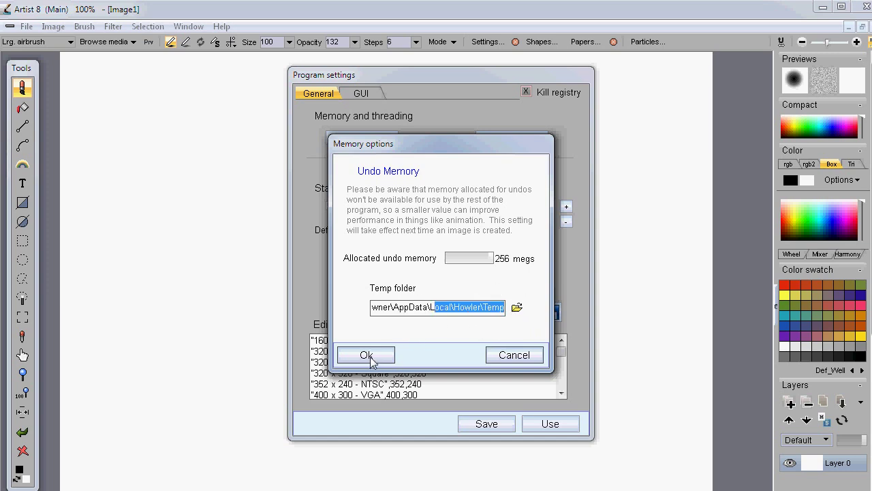
click(413, 310)
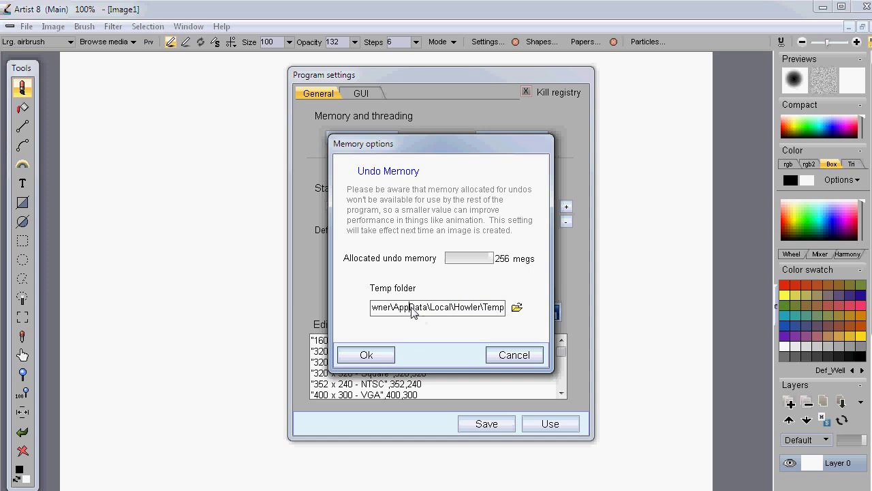
drag(399, 310, 516, 308)
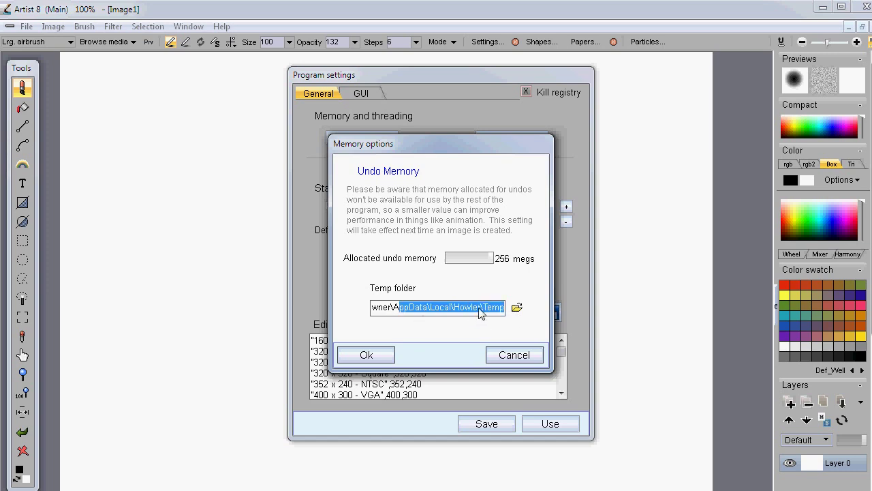
click(482, 310)
click(368, 355)
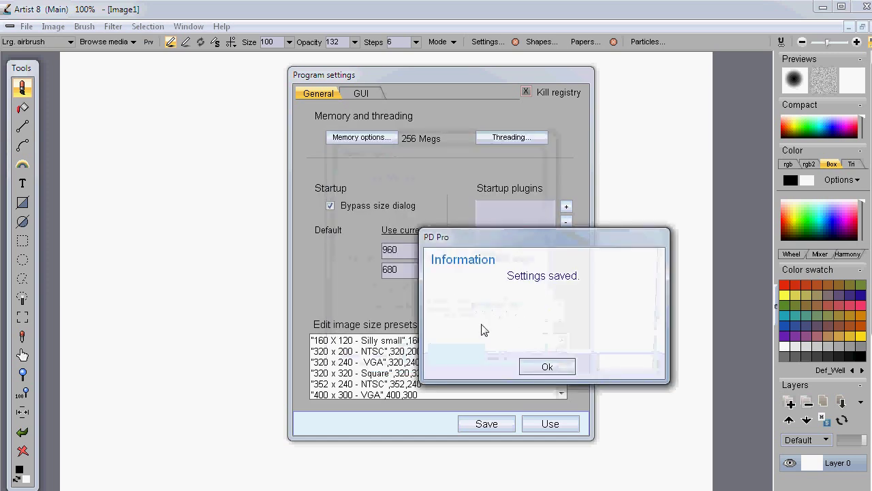
click(547, 365)
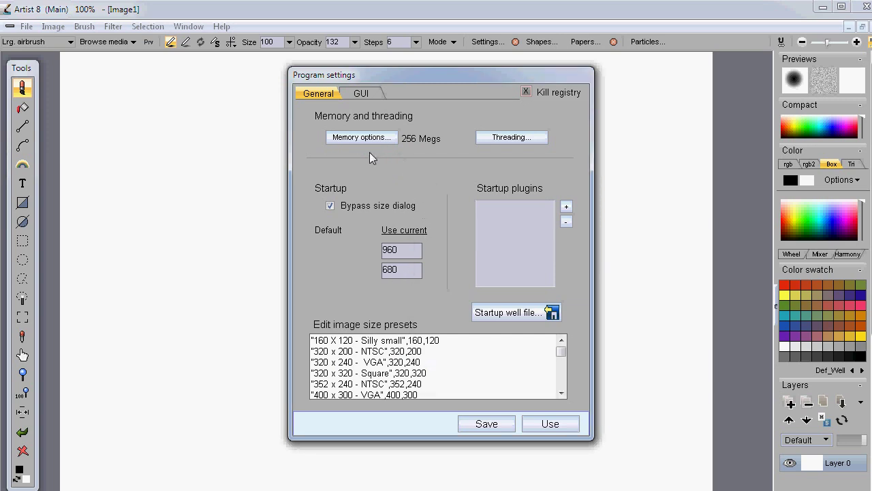
- Check the threading information reporting 8 threads, then close it
click(542, 141)
drag(600, 248, 327, 120)
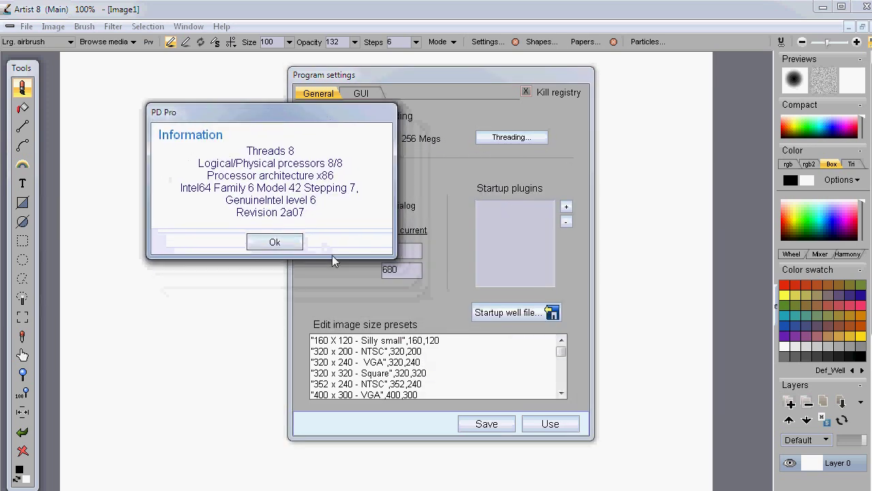
click(282, 247)
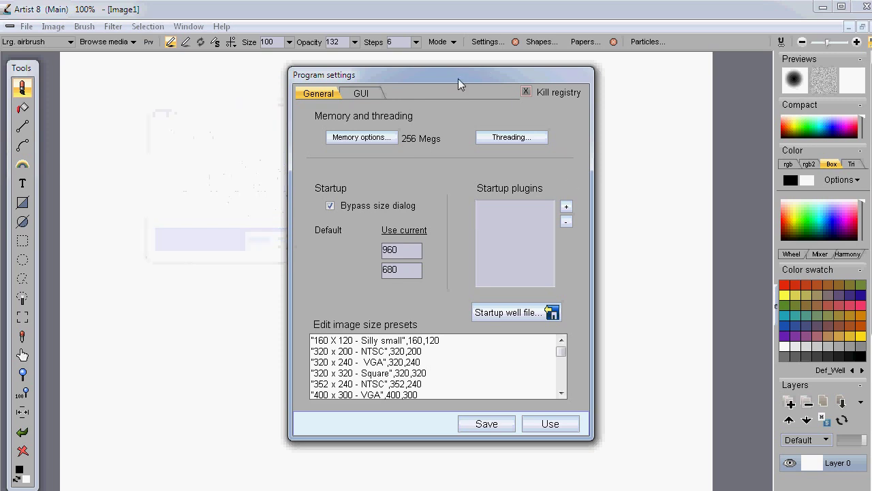
drag(458, 78, 416, 86)
click(516, 434)
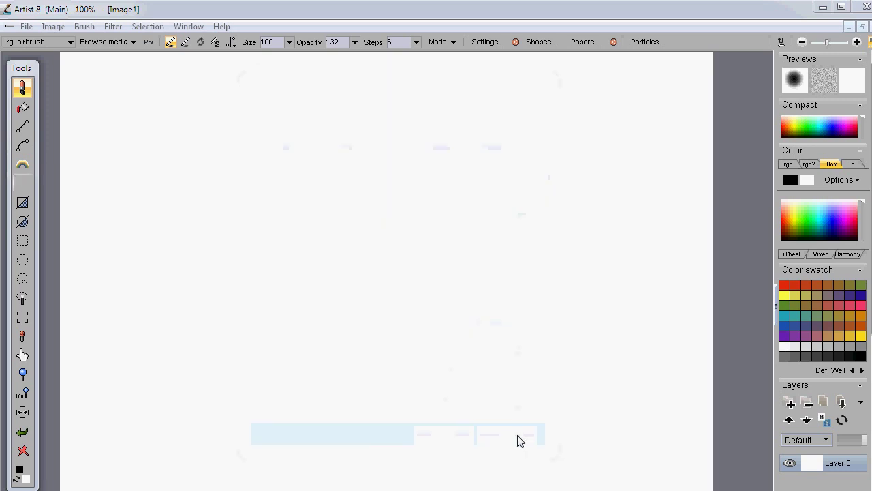
click(223, 28)
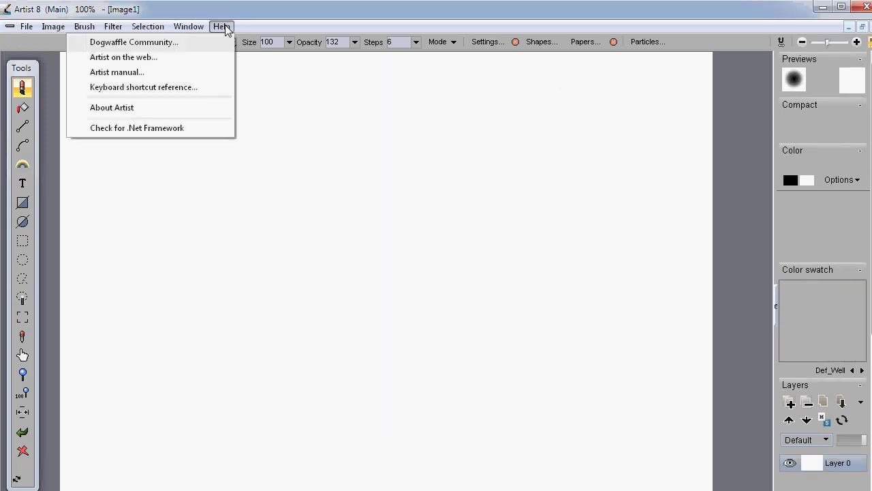
click(149, 109)
drag(538, 193, 384, 74)
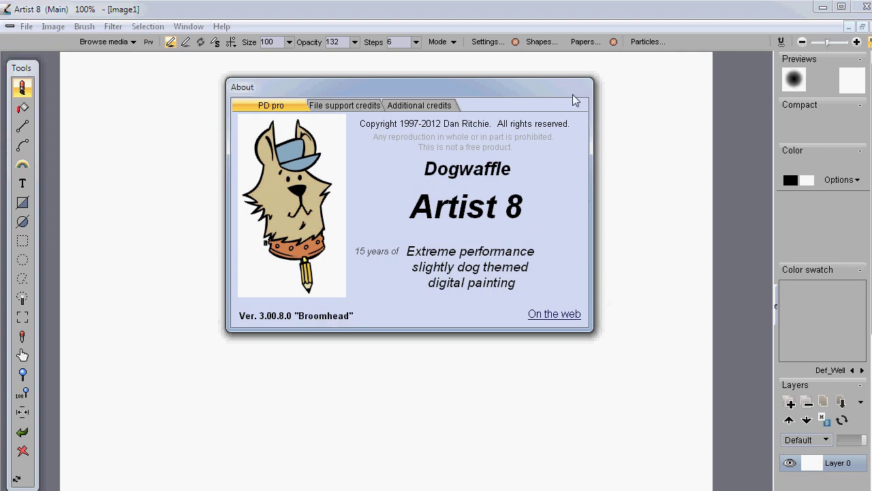
click(549, 6)
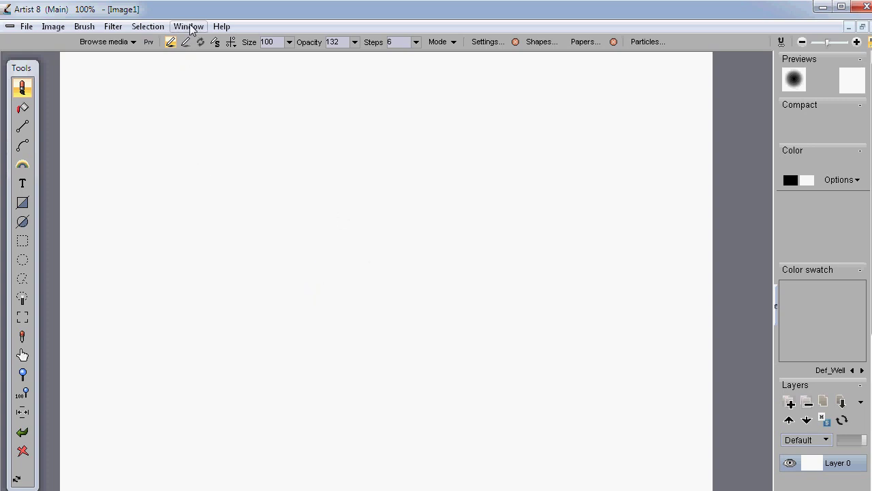
click(23, 87)
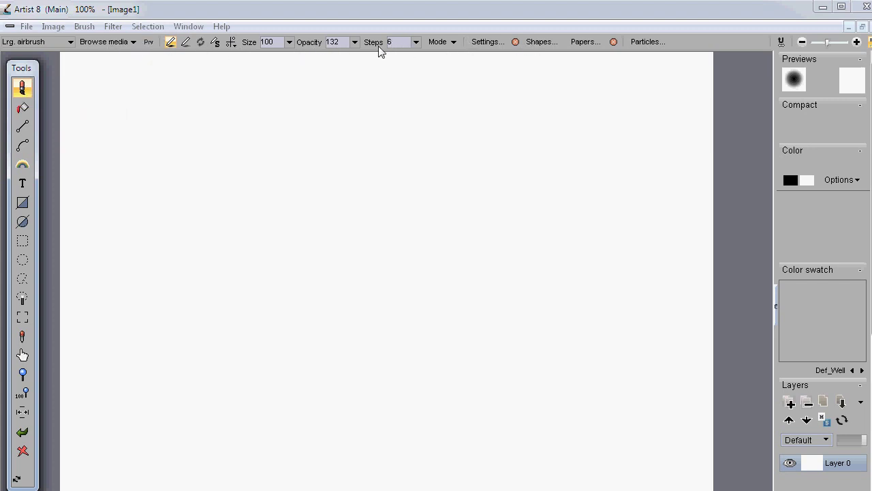
click(23, 107)
click(22, 126)
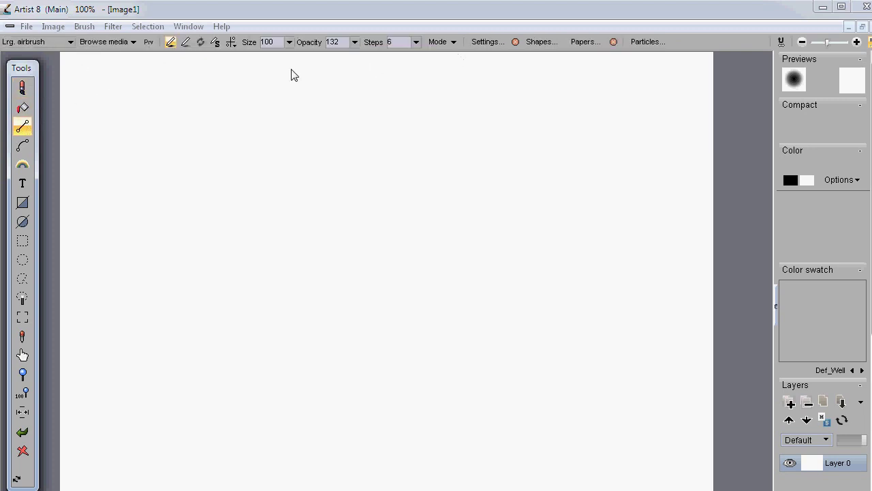
click(22, 88)
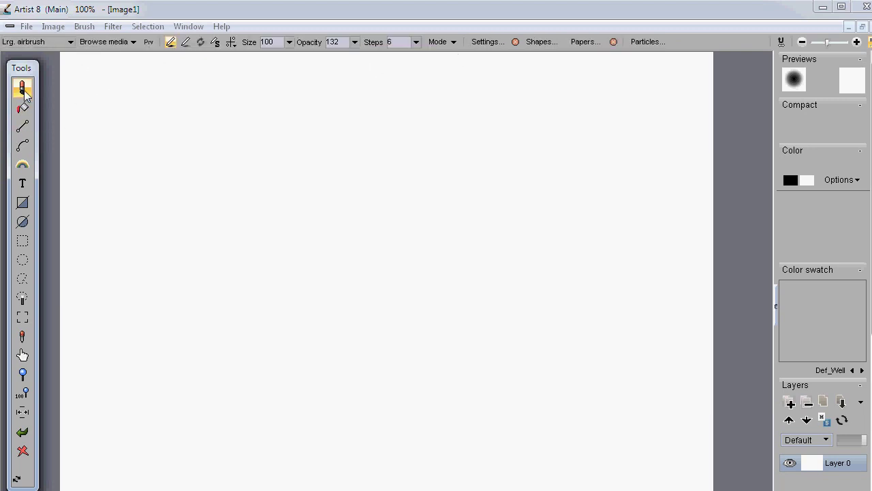
right_click(24, 91)
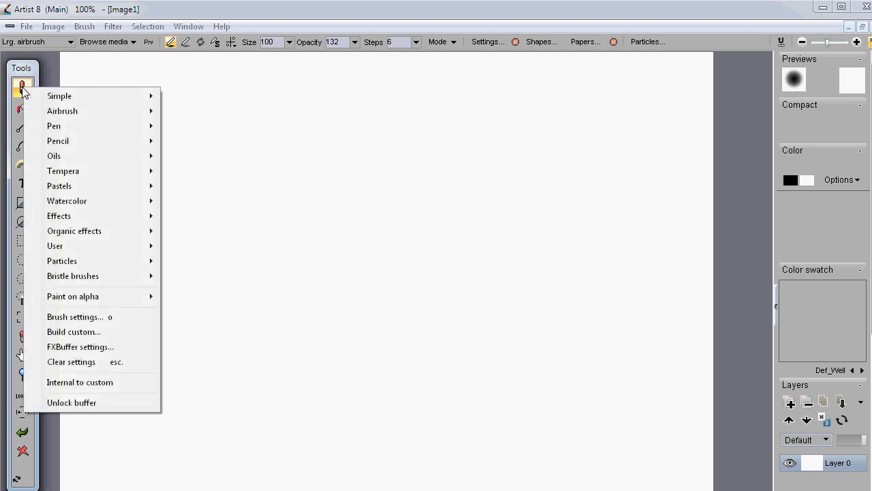
mouse_move(87, 262)
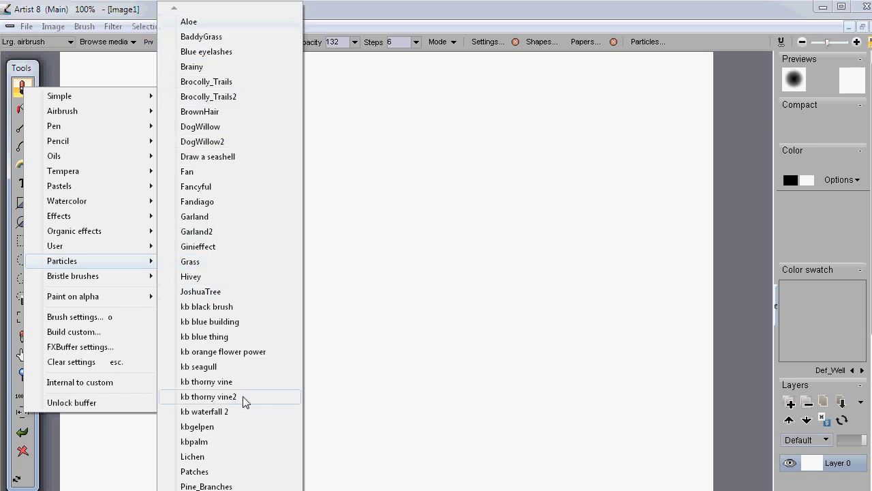
mouse_move(88, 278)
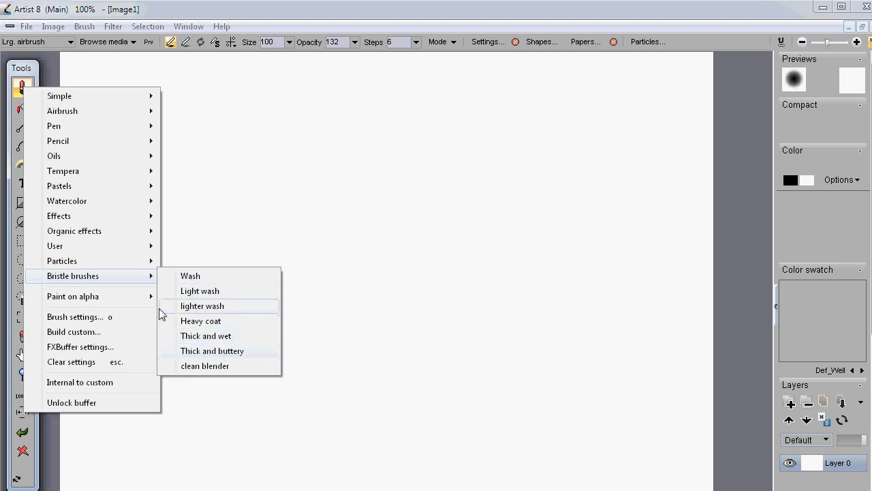
mouse_move(73, 298)
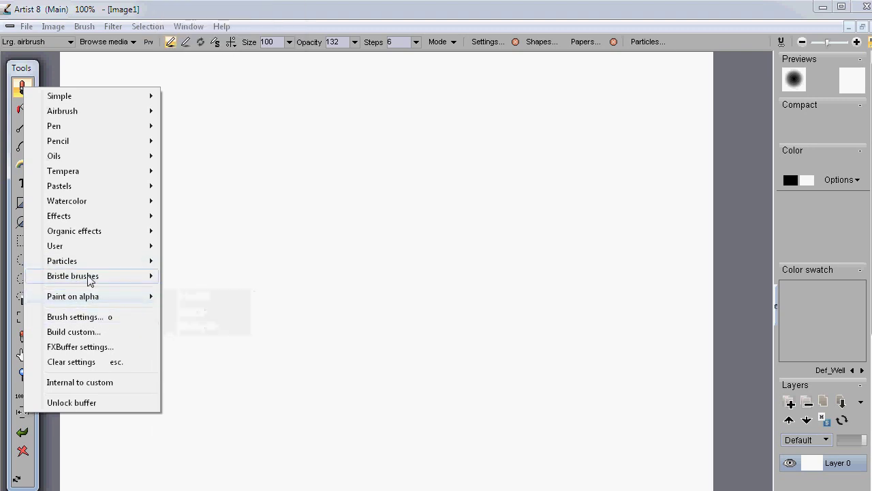
click(715, 37)
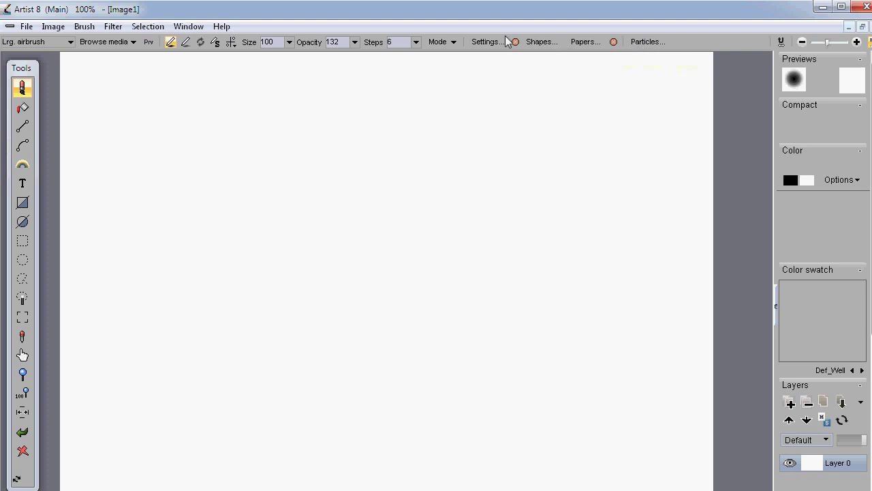
- Open Optipuss particle settings, browse the Bristles and Orbicles pages, and switch to Foliage
click(646, 46)
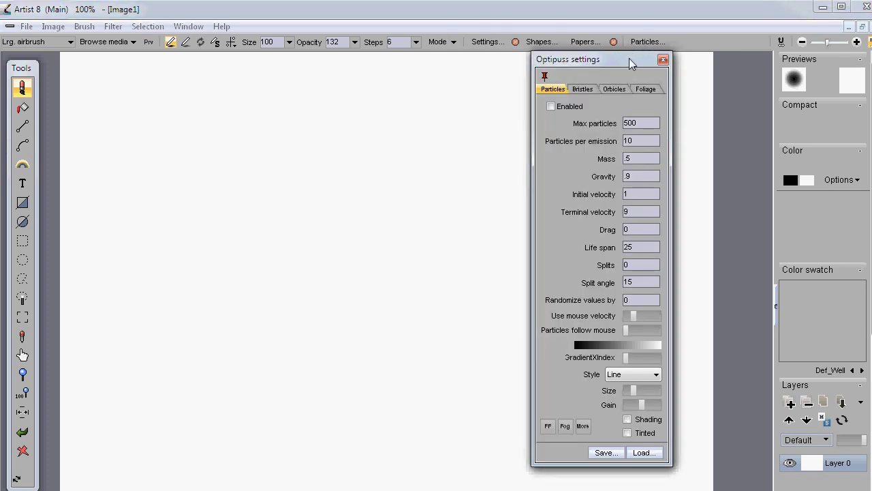
drag(621, 63, 144, 75)
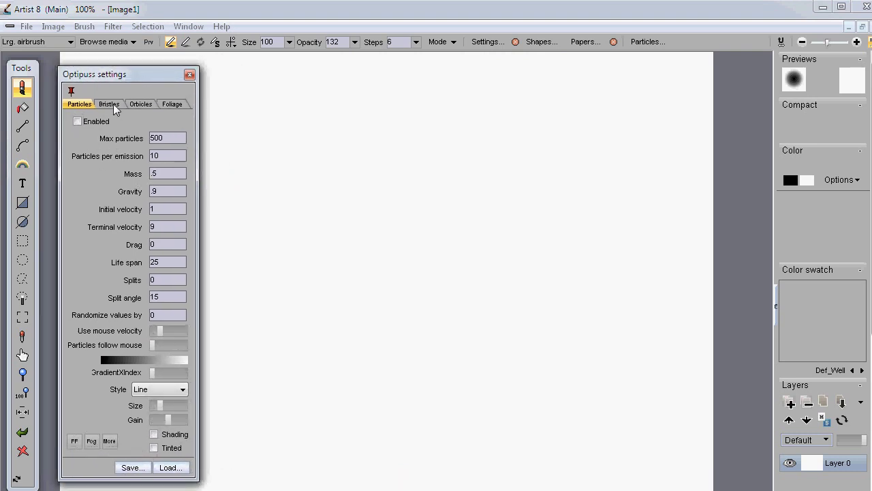
click(112, 107)
click(141, 103)
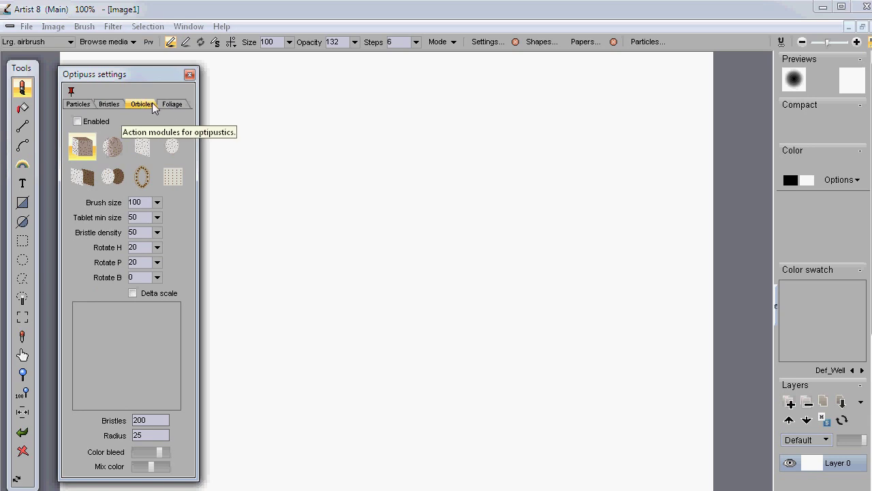
click(173, 104)
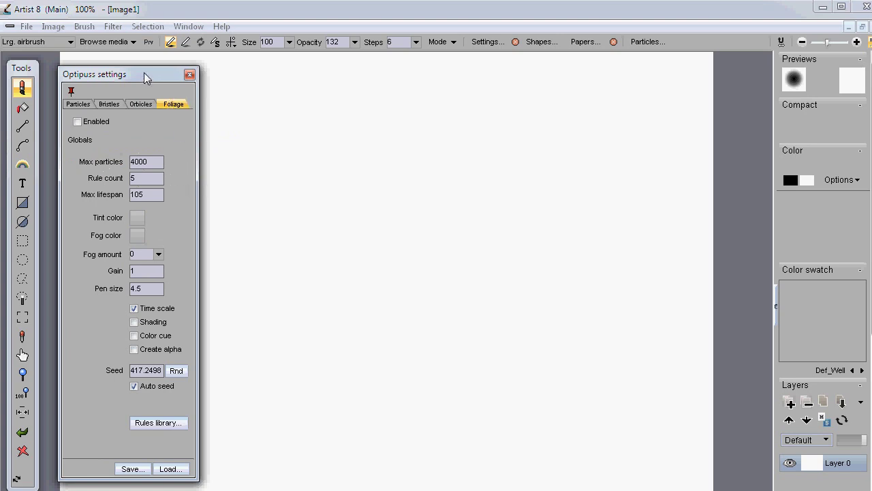
drag(156, 74, 170, 66)
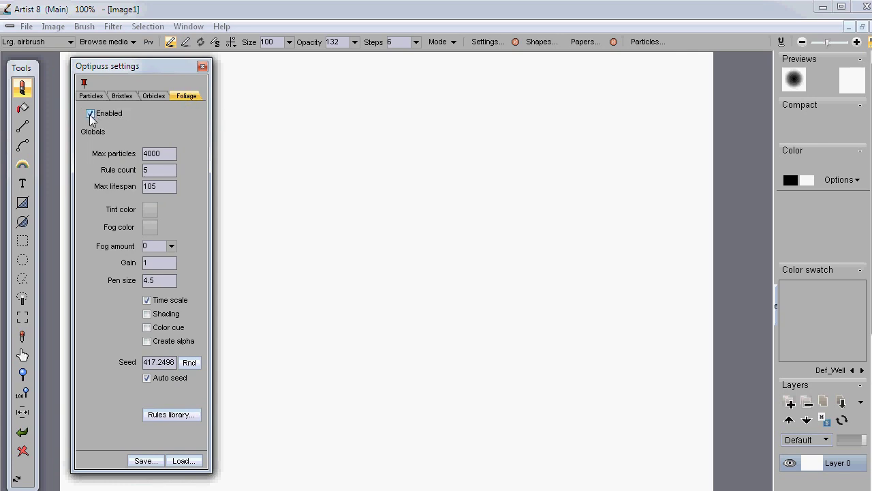
- Paint three red-flowered foliage bushes across the canvas
mouse_move(290, 333)
mouse_down()
mouse_move(389, 306)
mouse_move(417, 276)
mouse_up()
mouse_move(586, 362)
mouse_down()
mouse_move(546, 293)
mouse_move(483, 220)
mouse_move(470, 252)
mouse_up()
drag(386, 396, 462, 230)
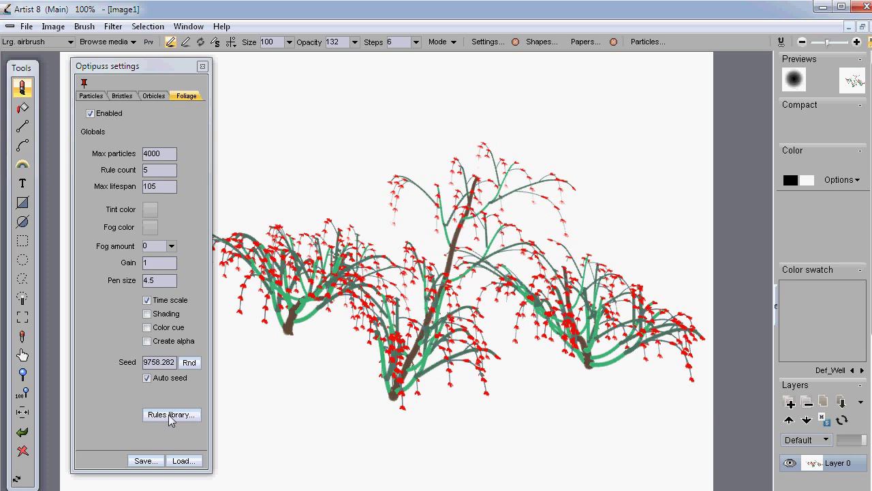
- Load the Tropical 04 foliage preset and grow a dark tropical tree
click(184, 461)
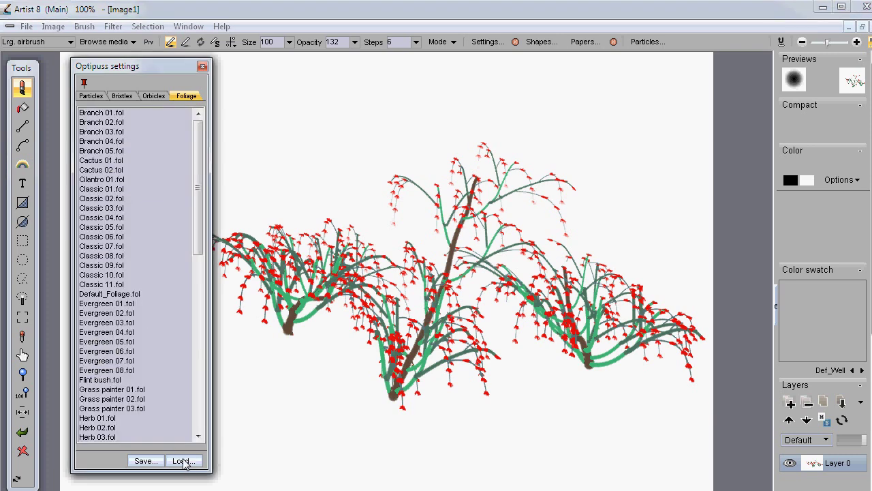
drag(202, 190, 180, 358)
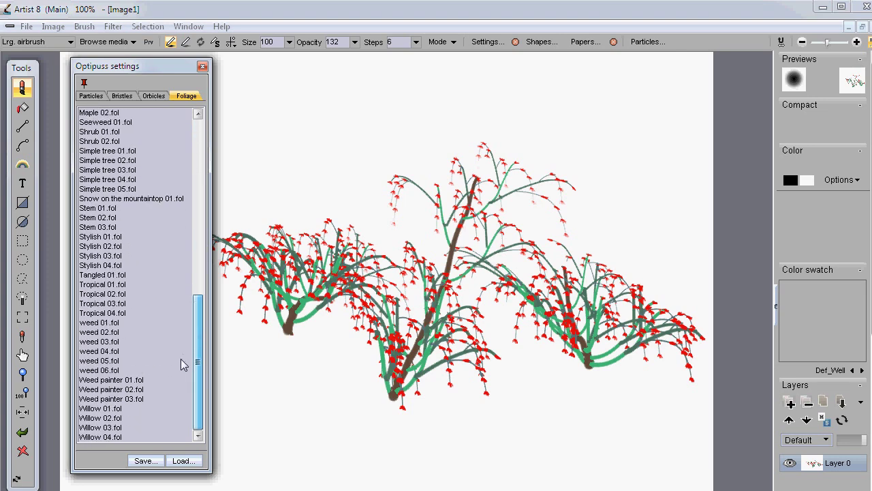
click(99, 312)
click(311, 421)
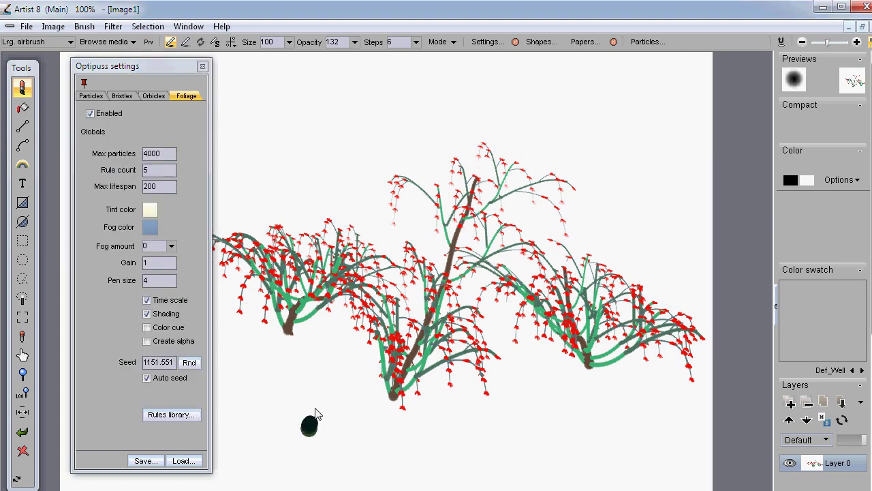
- Load the Weed painter 03 preset and grow yellow-green grass along the bottom
click(182, 461)
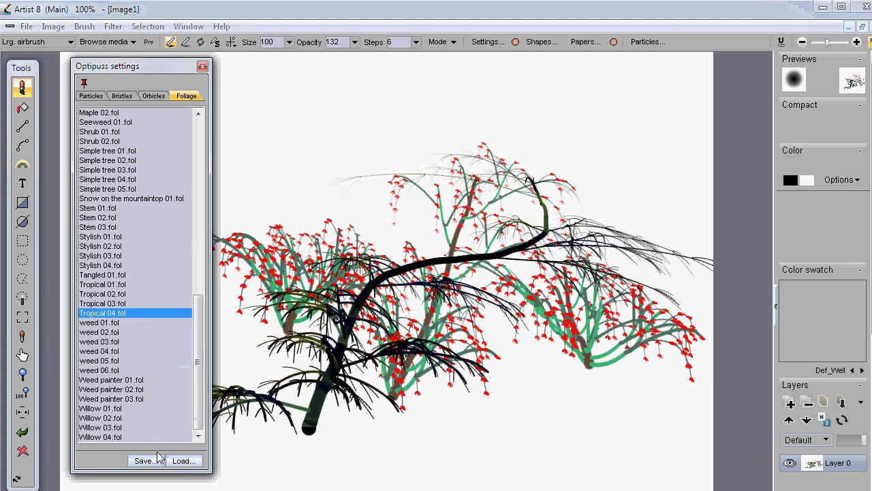
click(109, 398)
click(317, 456)
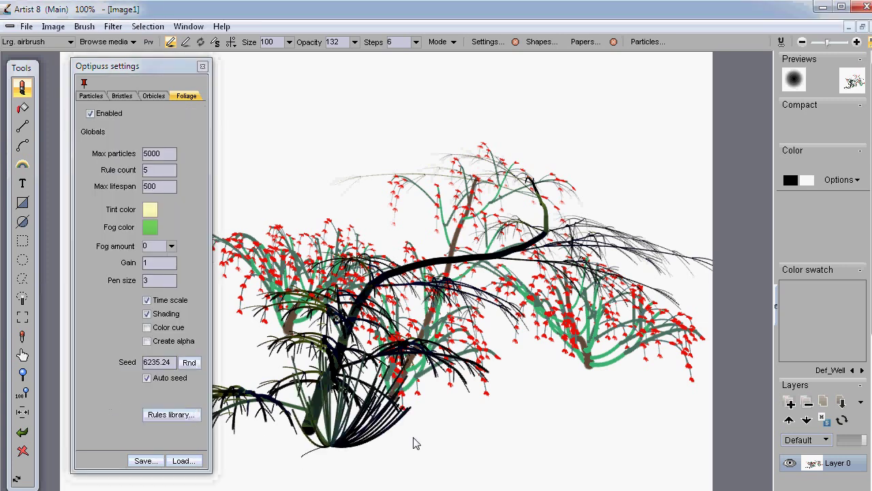
mouse_move(677, 406)
mouse_down()
mouse_move(621, 418)
mouse_move(263, 436)
mouse_up()
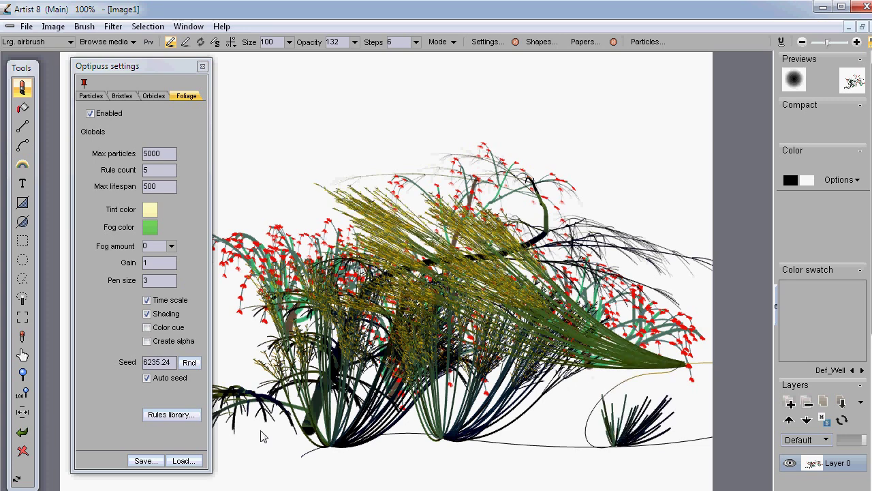
- Load another foliage preset and grow a dense red-flowered plant near the bottom
click(182, 461)
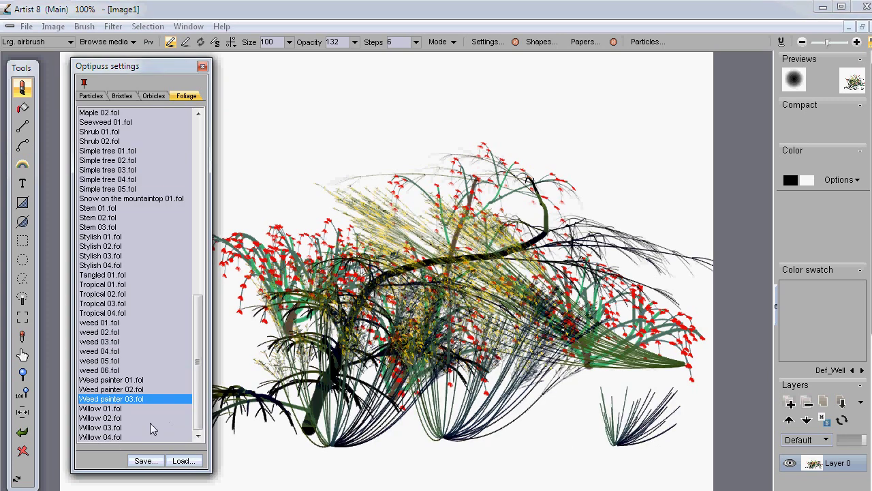
click(114, 436)
click(330, 453)
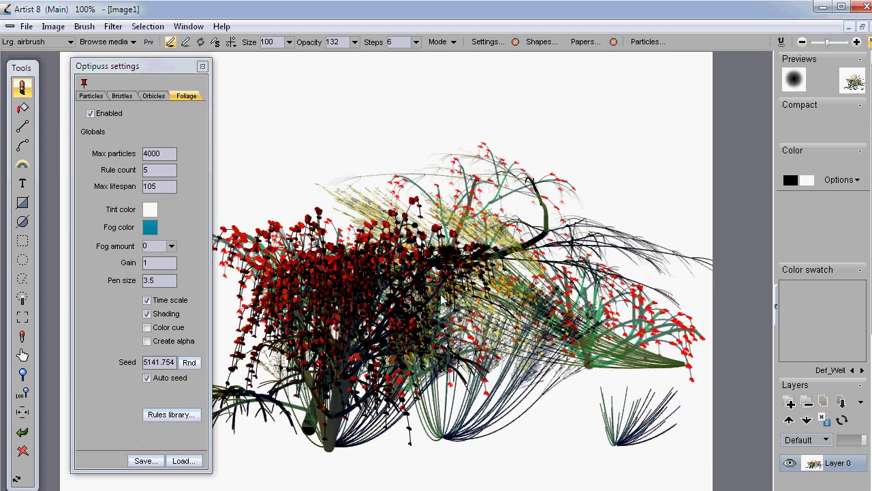
- Clear the canvas and grow a row of bare trees along the bottom
click(184, 461)
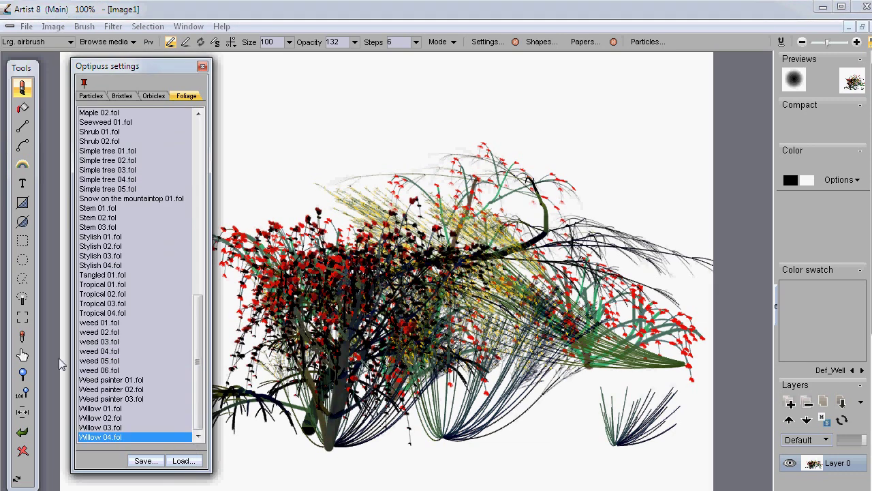
click(101, 265)
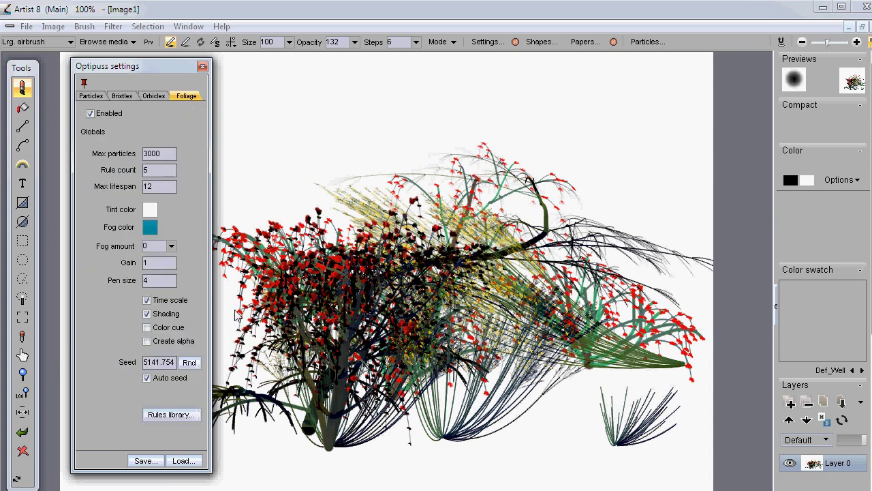
click(23, 452)
click(265, 447)
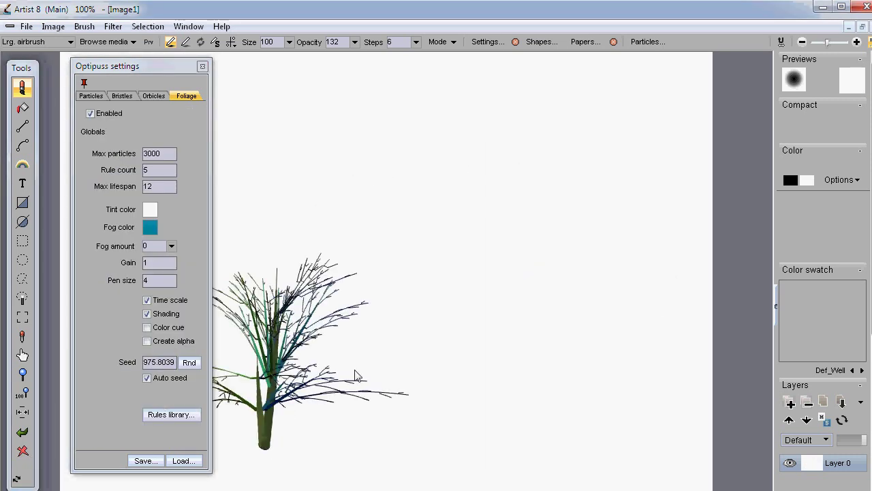
click(525, 450)
click(444, 438)
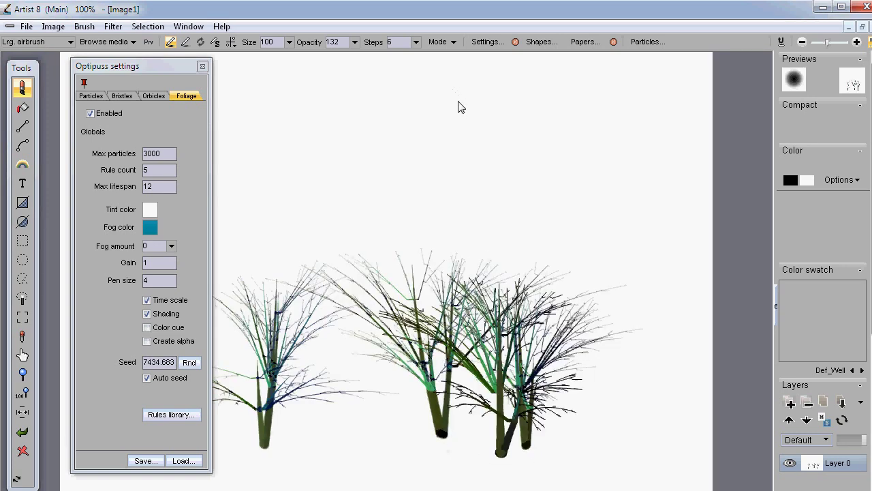
click(352, 431)
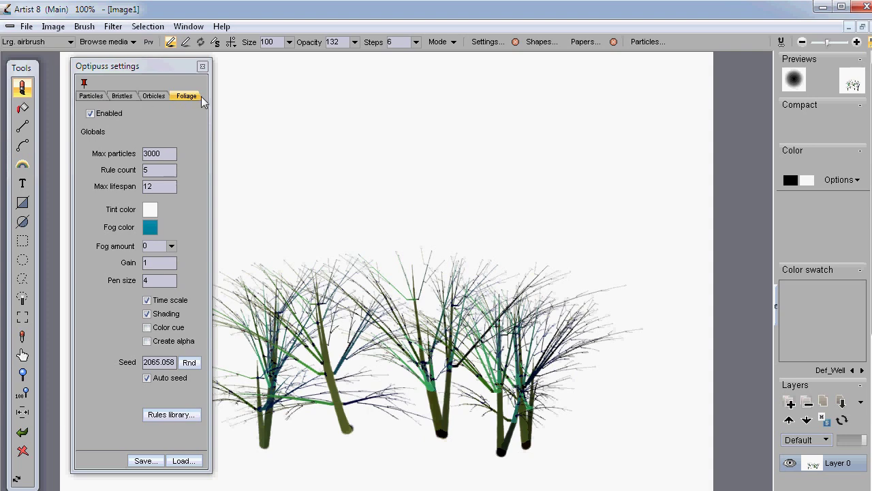
- Move the particle settings to the right, load a different preset, and grow a long dark flowering branch
click(90, 97)
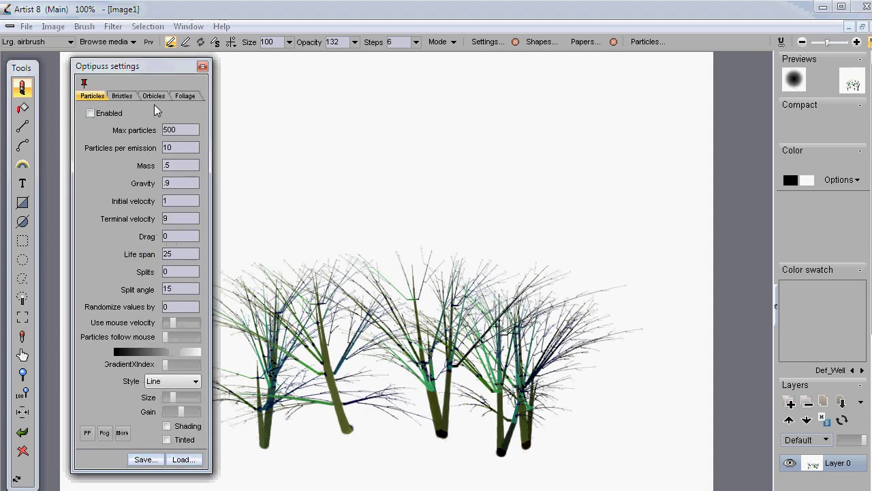
drag(116, 70, 664, 81)
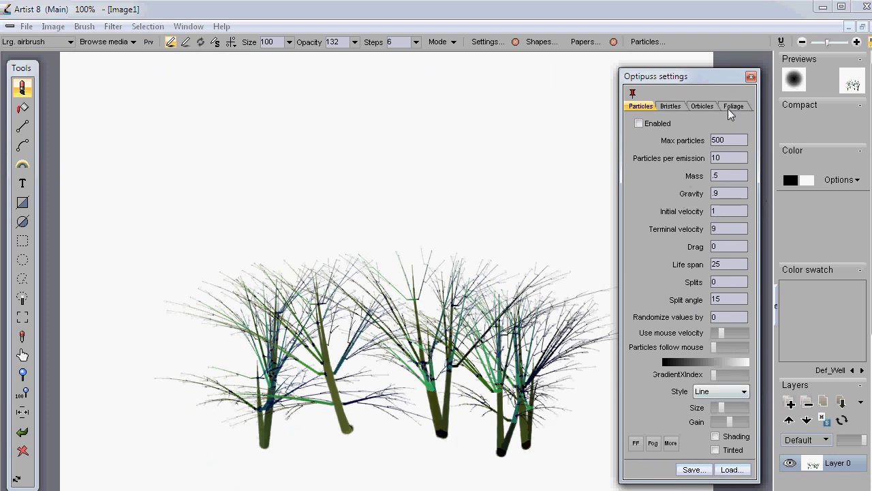
click(731, 106)
click(739, 475)
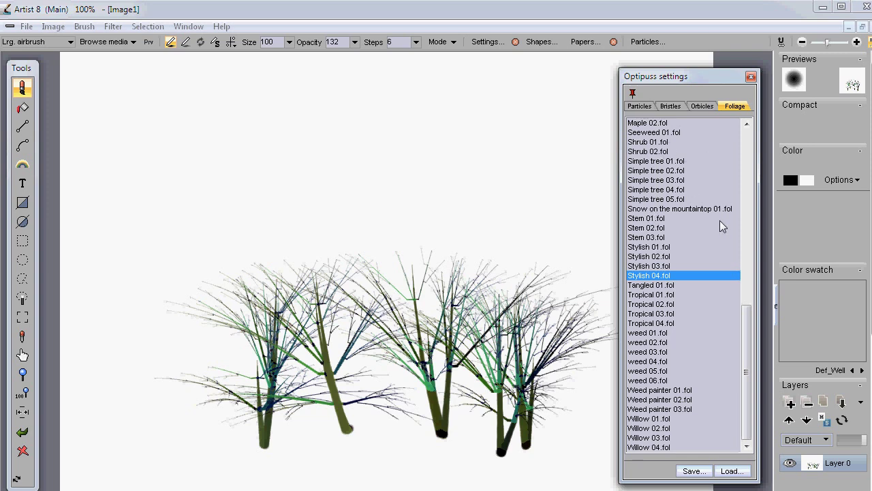
click(751, 209)
drag(750, 208, 749, 232)
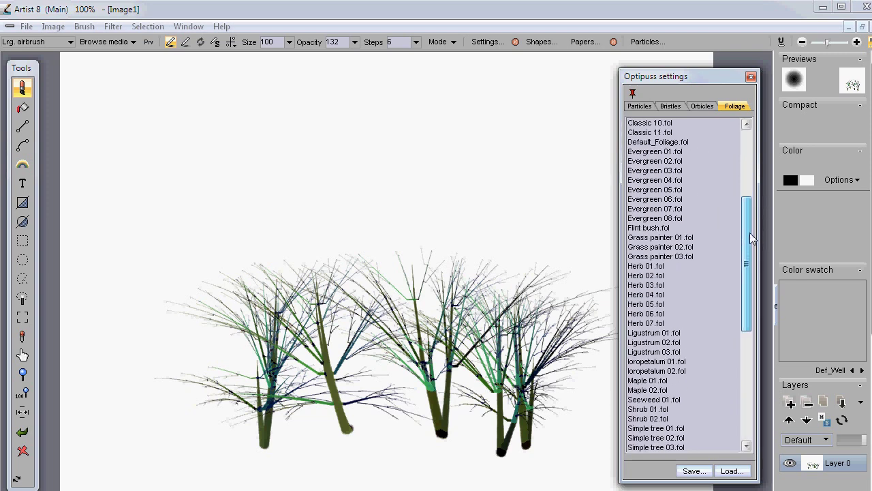
click(655, 308)
drag(186, 259, 335, 227)
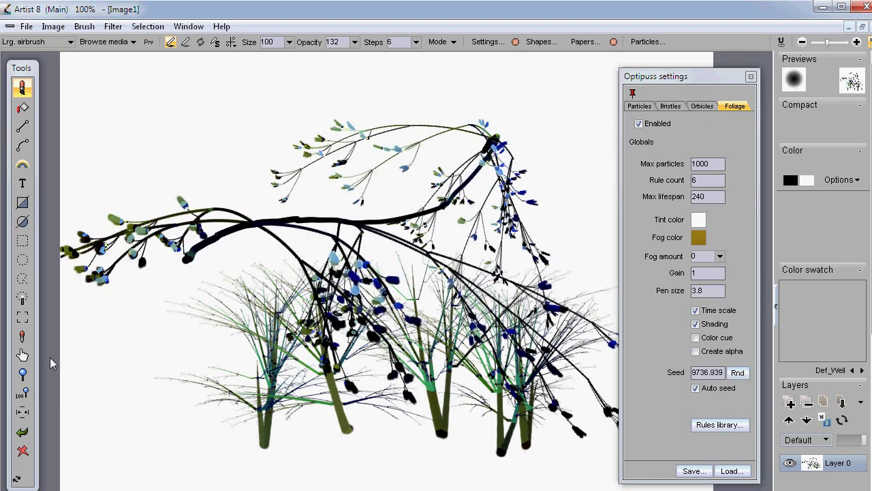
- Clear, try a blue-flowered branch, load Evergreen 08, and wipe the canvas blank
click(22, 450)
drag(129, 436, 139, 413)
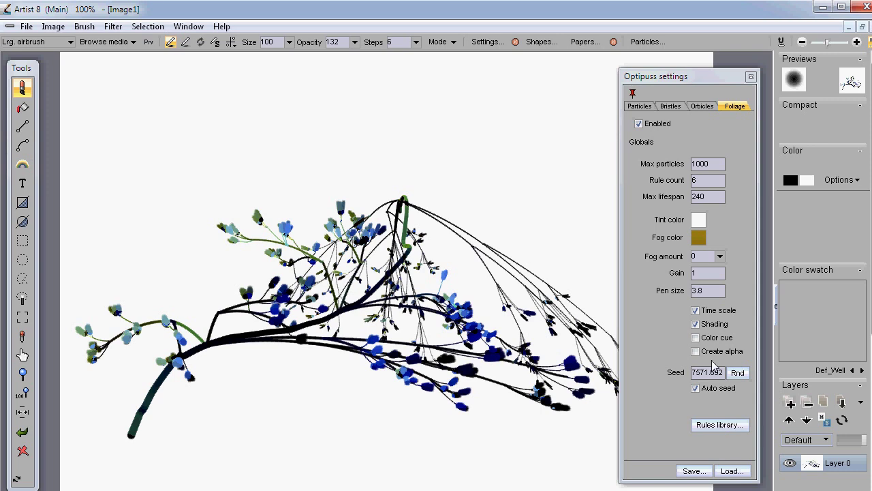
click(733, 471)
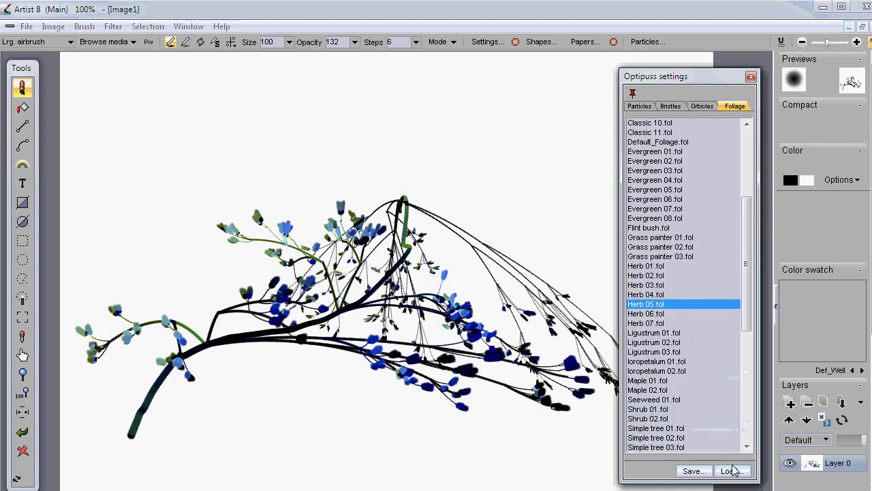
double_click(651, 220)
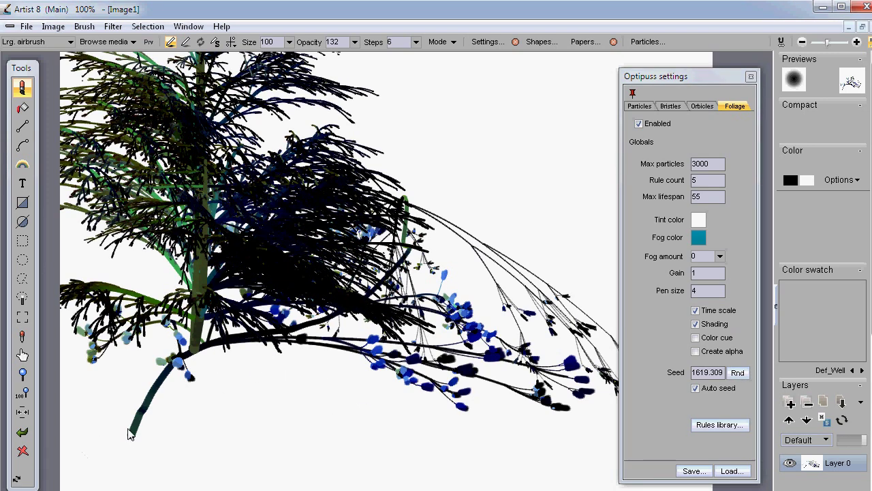
click(22, 452)
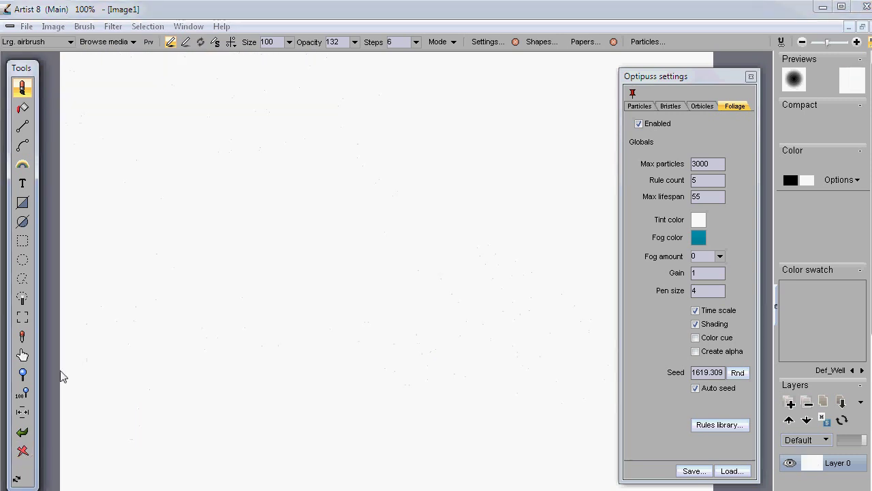
- Choose the Large cover oil brush preset
click(22, 90)
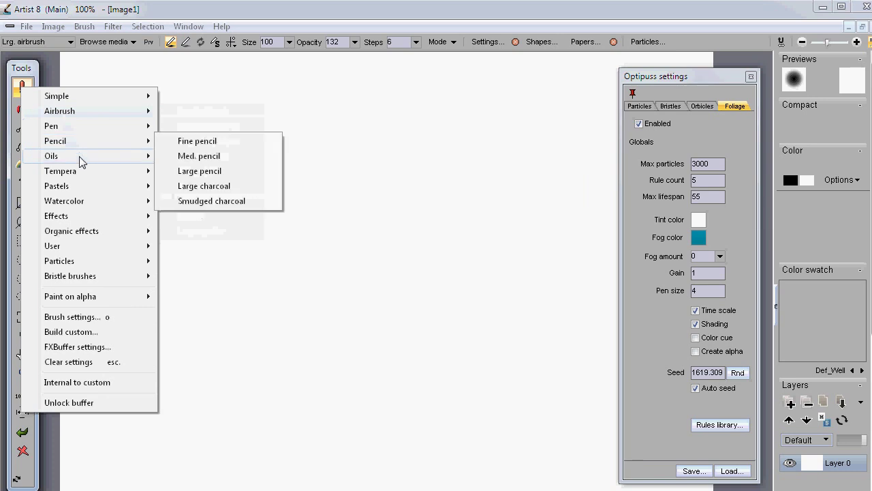
mouse_move(80, 162)
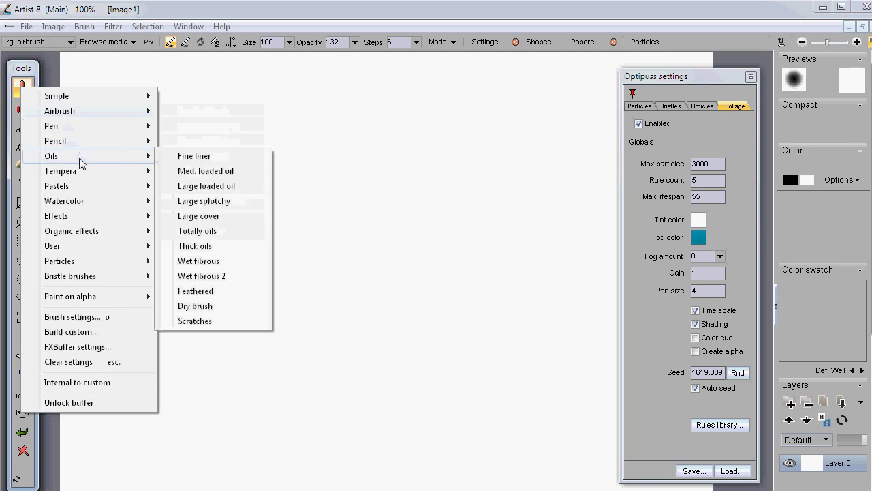
click(225, 218)
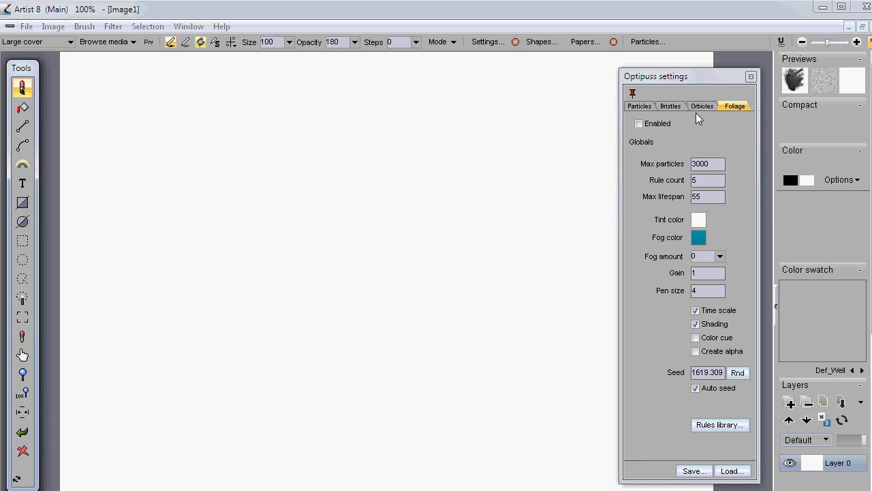
- Paint a dark blue and teal sky, blending it with brush opacity lowered to 49
click(821, 151)
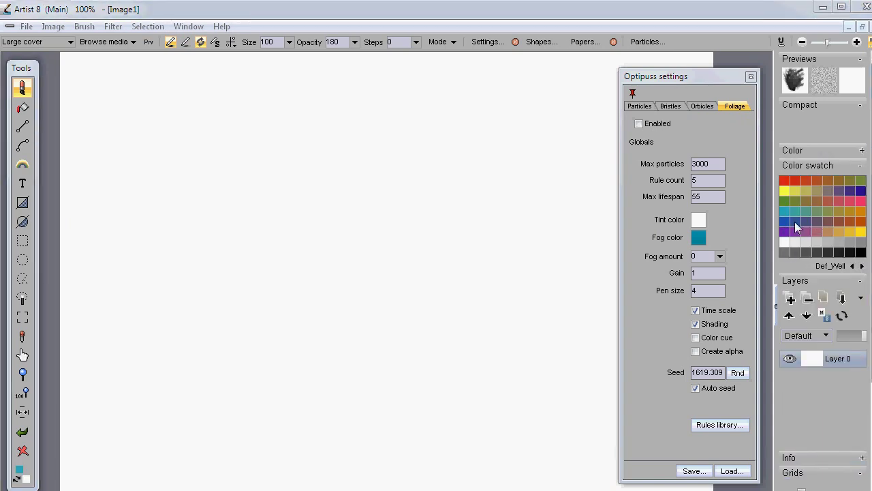
click(861, 193)
mouse_move(380, 199)
mouse_down()
mouse_move(159, 139)
mouse_move(319, 126)
mouse_move(396, 189)
mouse_move(184, 206)
mouse_move(254, 102)
mouse_move(1, 94)
mouse_move(132, 169)
mouse_move(145, 250)
mouse_move(428, 100)
mouse_move(580, 48)
mouse_move(653, 87)
mouse_move(673, 162)
mouse_move(359, 340)
mouse_move(244, 351)
mouse_move(402, 231)
mouse_move(397, 302)
mouse_move(205, 237)
mouse_move(412, 220)
mouse_move(342, 297)
mouse_move(293, 237)
mouse_move(482, 189)
mouse_move(68, 356)
mouse_move(379, 171)
mouse_up()
click(355, 42)
drag(332, 58, 291, 64)
mouse_move(428, 211)
mouse_down()
mouse_move(316, 146)
mouse_move(452, 347)
mouse_move(223, 289)
mouse_move(290, 368)
mouse_move(520, 429)
mouse_move(333, 377)
mouse_move(502, 409)
mouse_move(400, 371)
mouse_move(558, 321)
mouse_move(254, 404)
mouse_move(437, 424)
mouse_move(47, 195)
mouse_move(257, 205)
mouse_move(239, 61)
mouse_up()
mouse_move(136, 62)
mouse_down()
mouse_move(488, 53)
mouse_move(747, 200)
mouse_move(500, 396)
mouse_move(164, 423)
mouse_move(133, 259)
mouse_up()
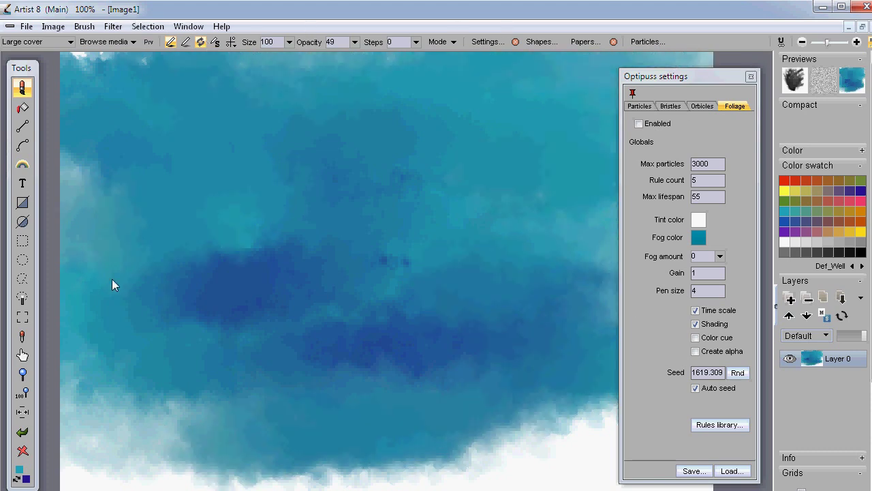
- Paint tan-brown ground strokes across the bottom of the canvas
click(817, 202)
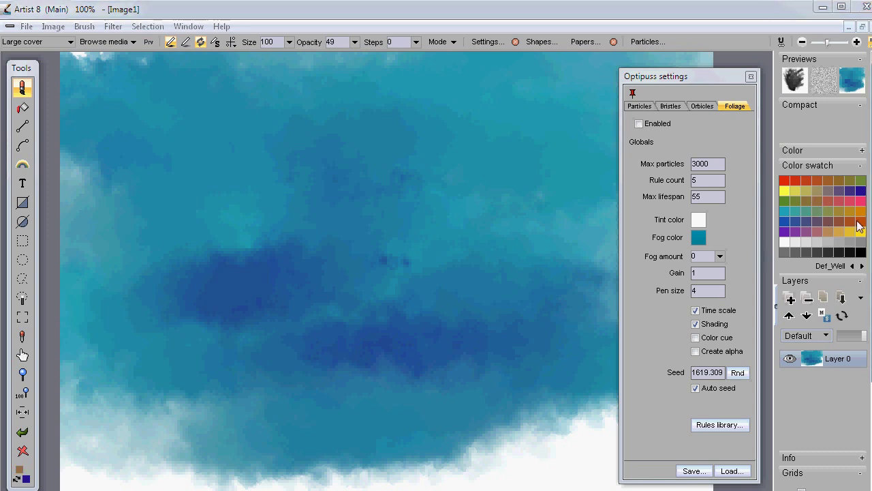
mouse_move(482, 403)
mouse_down()
mouse_move(182, 477)
mouse_move(424, 433)
mouse_move(623, 443)
mouse_move(477, 477)
mouse_move(381, 477)
mouse_move(279, 439)
mouse_move(225, 436)
mouse_up()
mouse_move(177, 463)
mouse_down()
mouse_move(530, 331)
mouse_move(586, 395)
mouse_move(553, 466)
mouse_up()
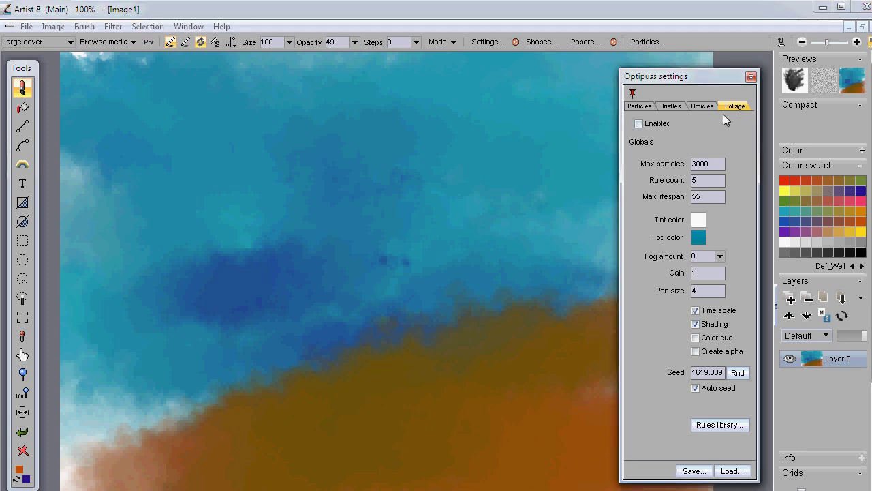
click(740, 467)
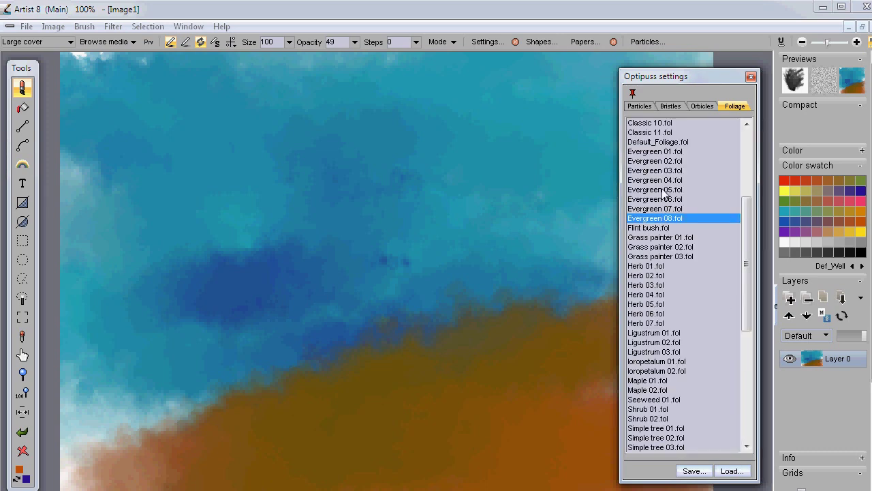
- Grow an Evergreen 05 tree from the hill at centre and a leafy tree on the left
double_click(656, 190)
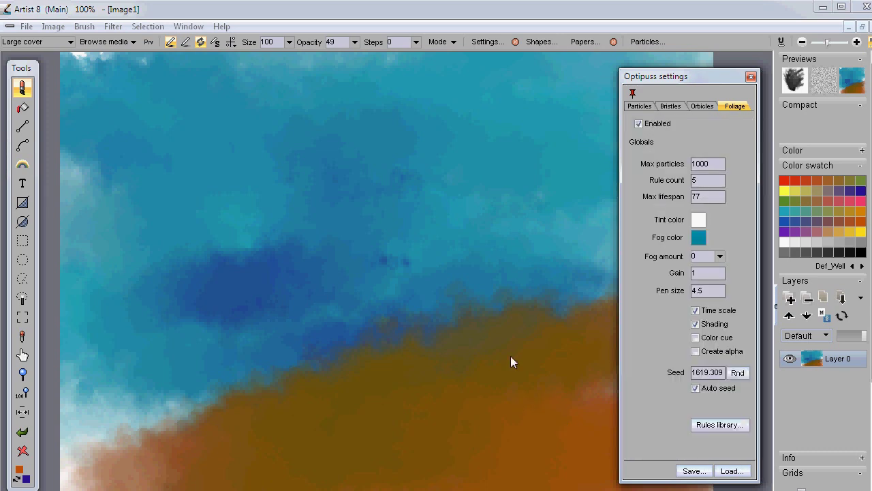
mouse_move(506, 353)
mouse_down()
mouse_move(484, 199)
mouse_move(425, 79)
mouse_up()
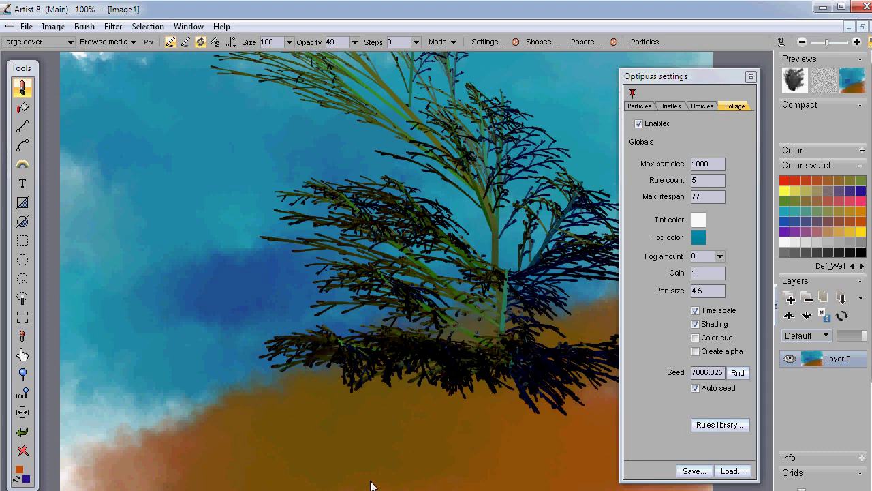
click(735, 471)
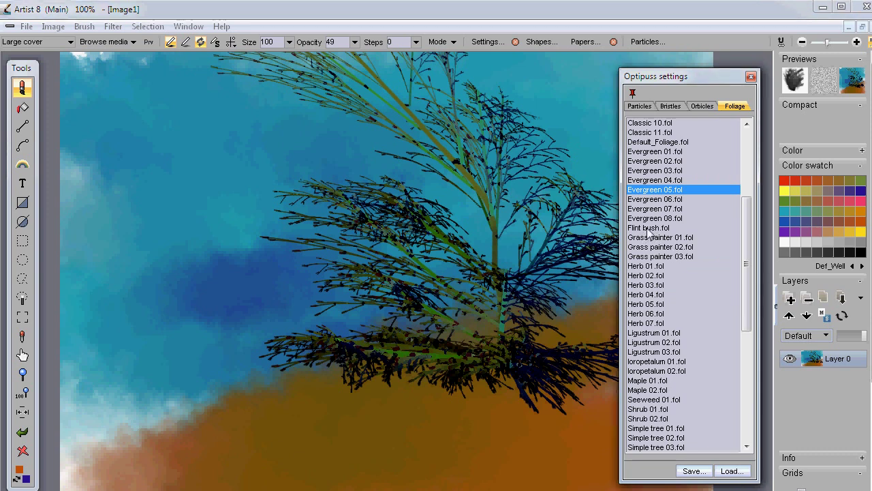
click(746, 138)
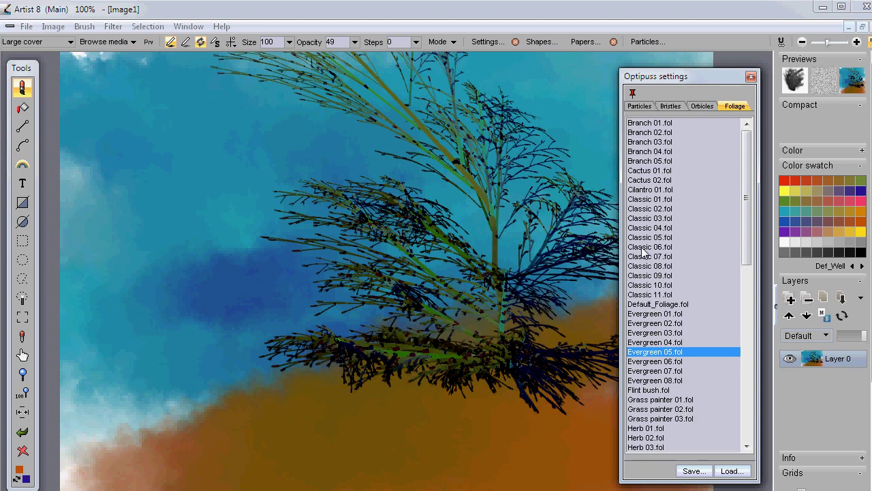
click(628, 289)
mouse_move(223, 419)
mouse_down()
mouse_move(199, 417)
mouse_move(200, 343)
mouse_move(190, 410)
mouse_move(227, 413)
mouse_move(207, 393)
mouse_up()
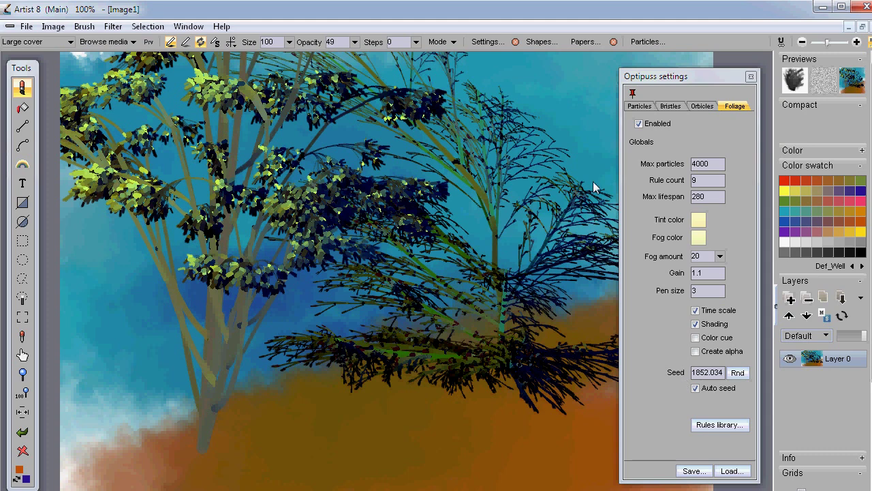
click(637, 108)
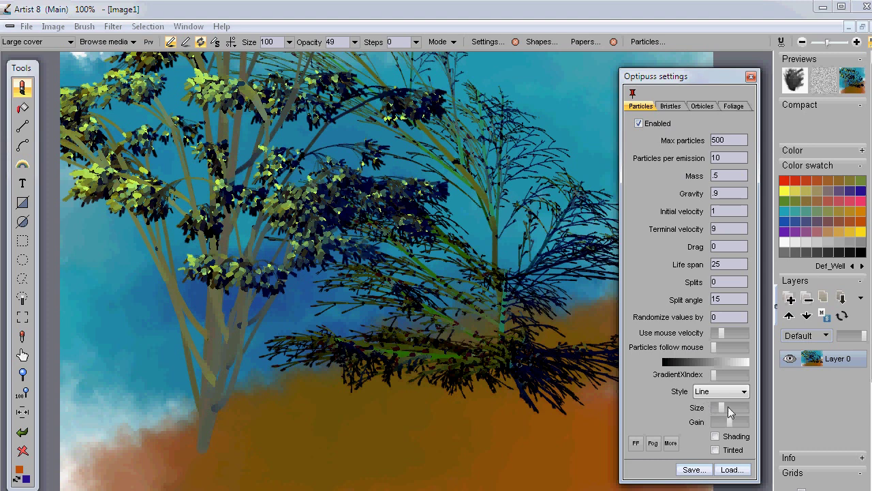
- Load the BaddyGrass particle preset and paint a grass tuft on the lower right hill
click(731, 469)
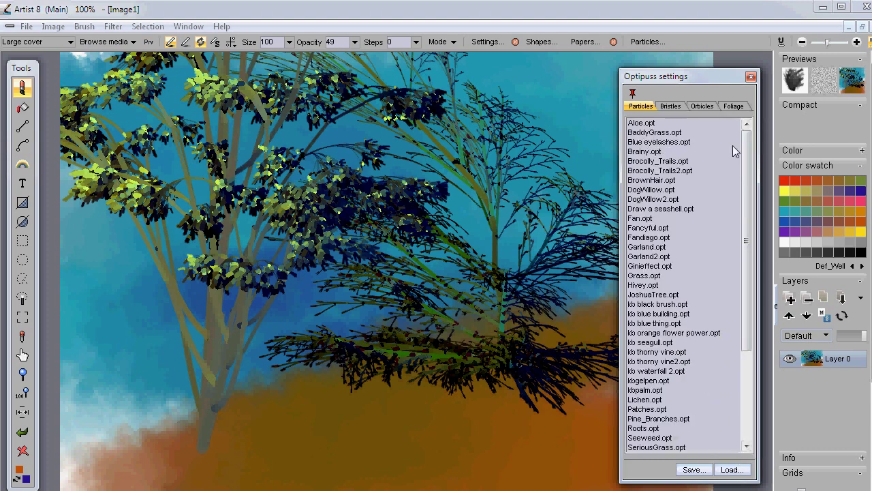
double_click(672, 133)
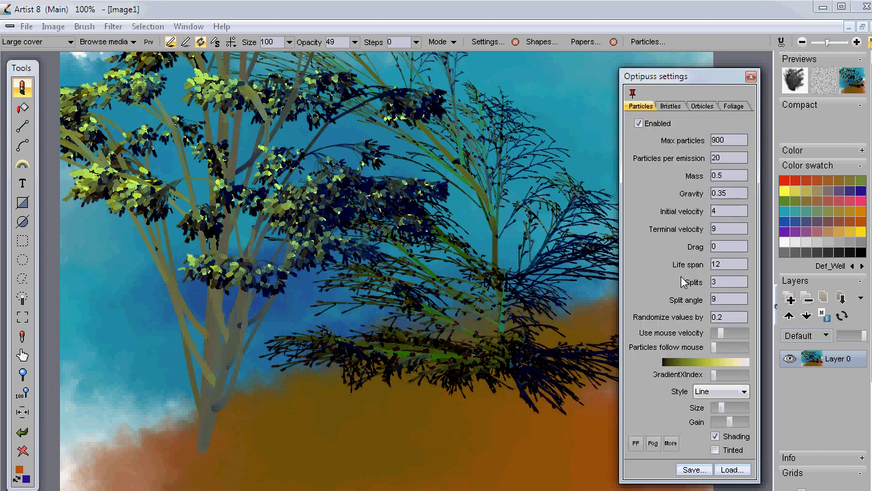
mouse_move(524, 327)
mouse_down()
mouse_move(450, 372)
mouse_move(412, 367)
mouse_move(379, 385)
mouse_move(379, 376)
mouse_move(321, 387)
mouse_move(442, 388)
mouse_move(626, 323)
mouse_move(635, 348)
mouse_move(593, 342)
mouse_move(614, 342)
mouse_move(589, 355)
mouse_move(601, 332)
mouse_move(488, 400)
mouse_move(436, 363)
mouse_move(431, 376)
mouse_move(287, 397)
mouse_move(96, 454)
mouse_move(162, 459)
mouse_move(264, 414)
mouse_move(312, 445)
mouse_move(363, 442)
mouse_move(449, 384)
mouse_move(451, 393)
mouse_move(497, 388)
mouse_move(524, 406)
mouse_move(572, 405)
mouse_move(576, 415)
mouse_move(578, 371)
mouse_move(486, 417)
mouse_move(462, 404)
mouse_move(433, 407)
mouse_move(402, 449)
mouse_move(367, 434)
mouse_move(246, 475)
mouse_move(199, 484)
mouse_move(154, 480)
mouse_move(560, 475)
mouse_up()
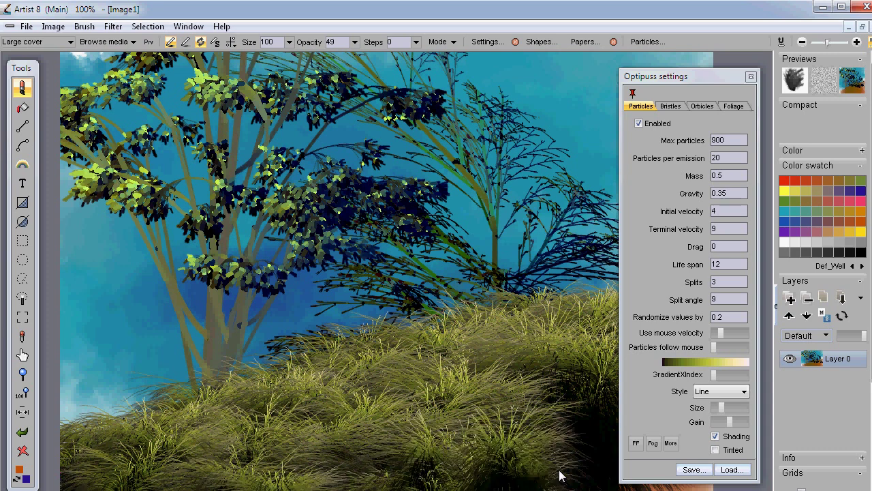
- Load WindBlownGrass and paint bright and dark grass strokes across the bottom of the hill
click(731, 469)
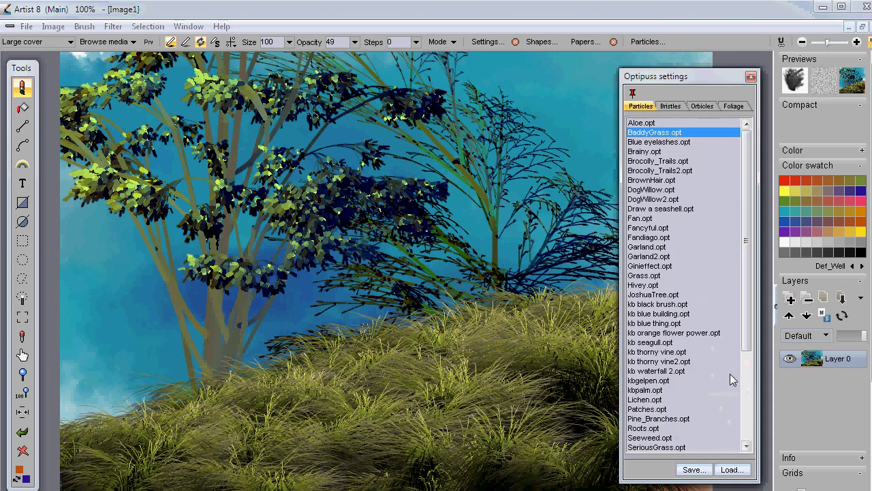
drag(745, 347, 745, 450)
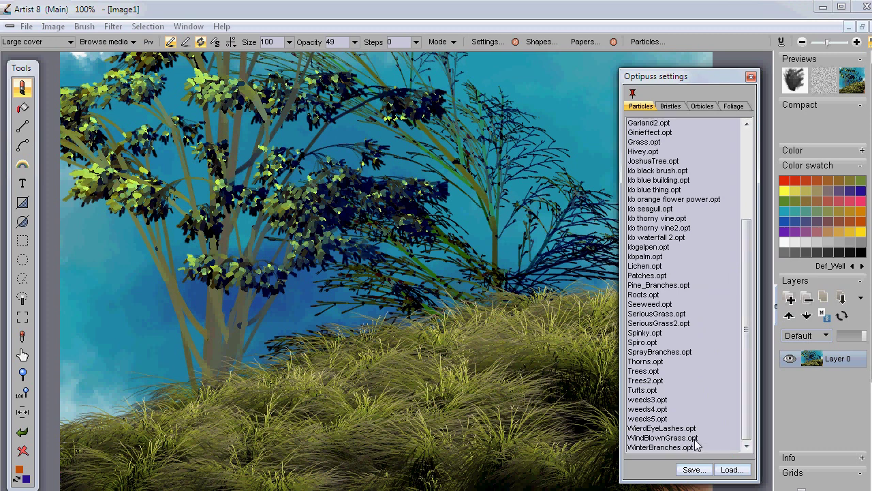
double_click(652, 439)
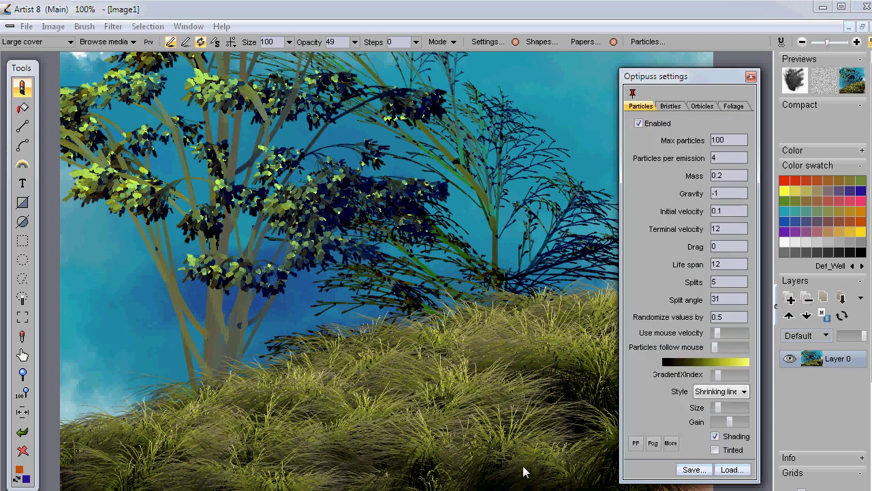
drag(571, 476, 573, 489)
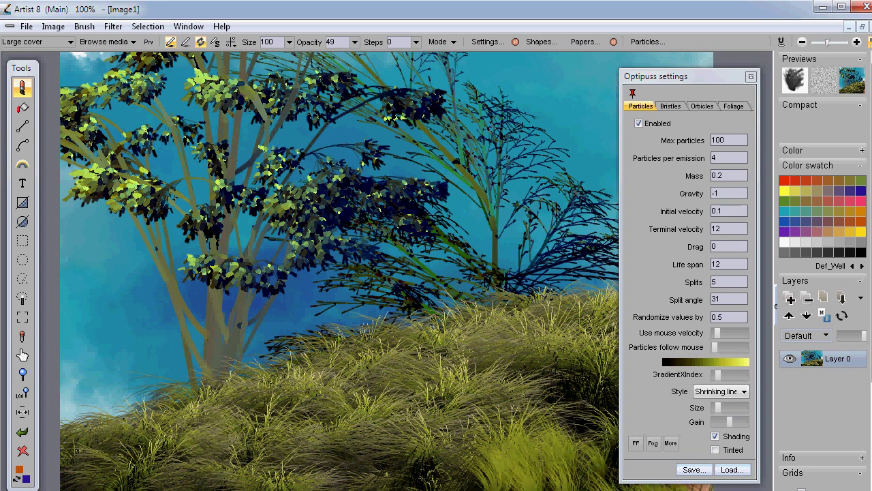
drag(352, 487, 504, 488)
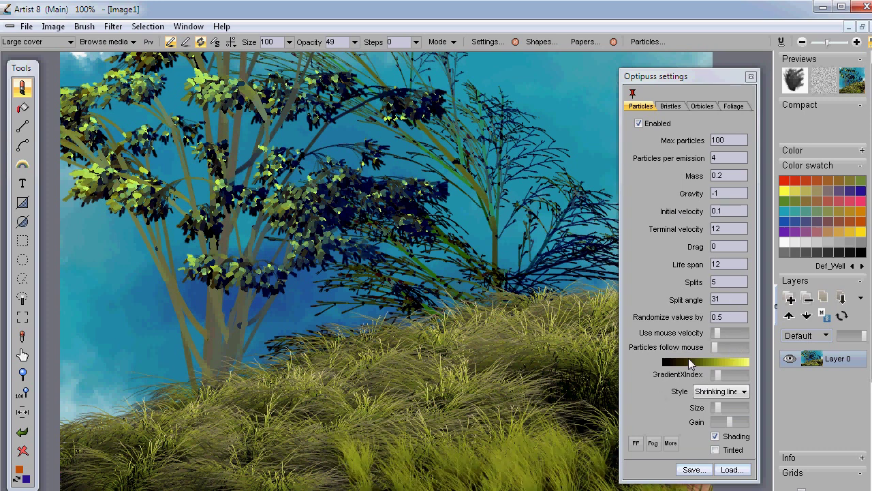
drag(714, 347, 721, 347)
mouse_move(417, 446)
mouse_down()
mouse_move(355, 484)
mouse_move(384, 464)
mouse_move(516, 464)
mouse_move(360, 477)
mouse_move(524, 457)
mouse_move(450, 443)
mouse_move(388, 481)
mouse_move(334, 471)
mouse_move(443, 443)
mouse_move(505, 464)
mouse_move(565, 423)
mouse_move(586, 464)
mouse_move(614, 470)
mouse_move(157, 480)
mouse_up()
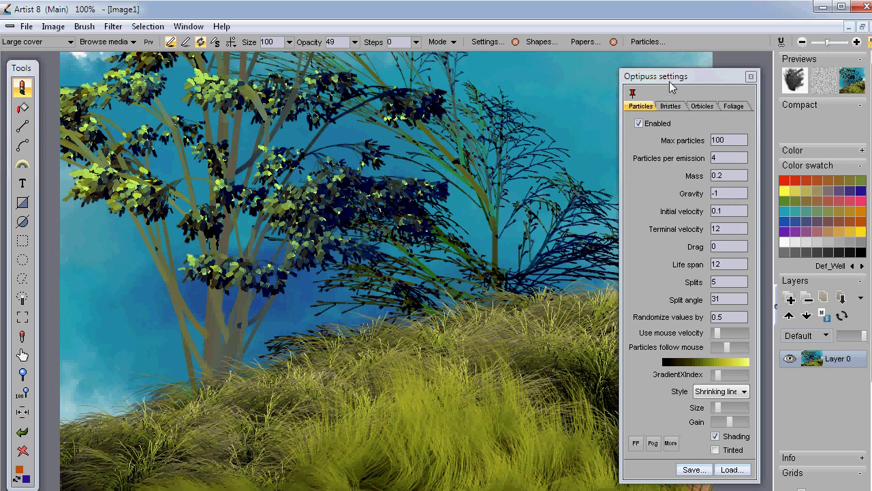
drag(670, 81, 798, 106)
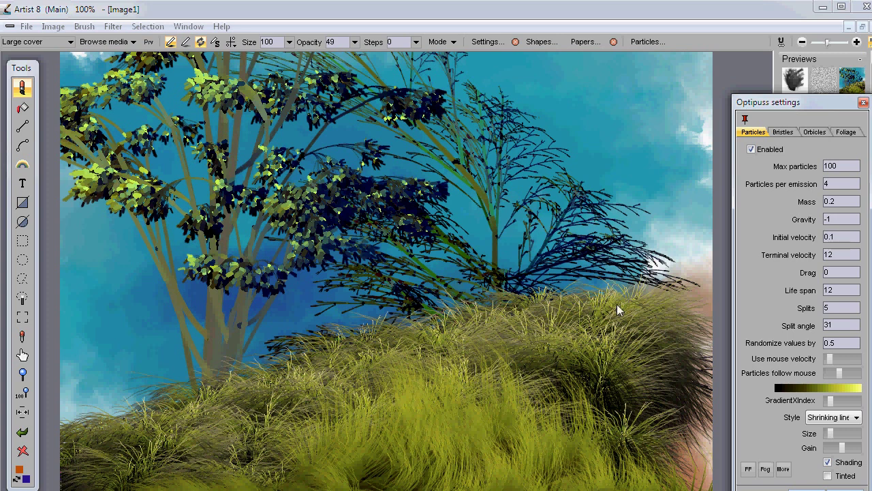
- Load the Evergreen 01 foliage preset and grow three dark frond-covered stalks up the right edge
click(856, 133)
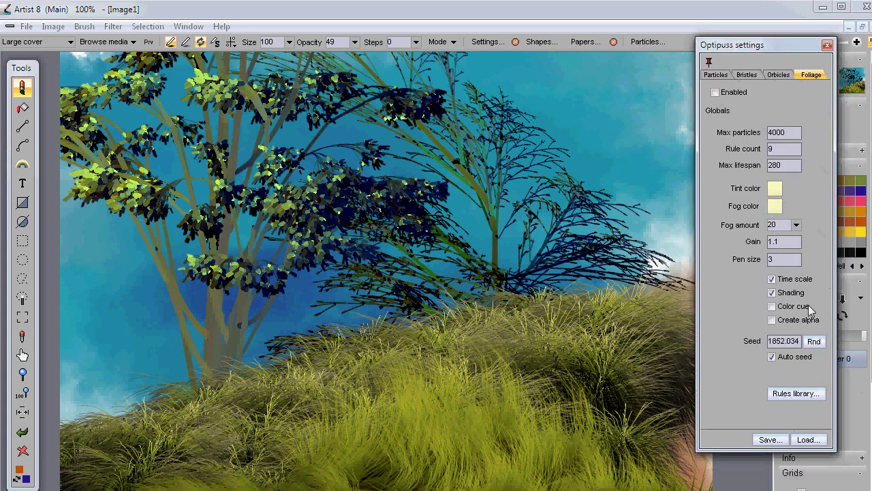
click(808, 440)
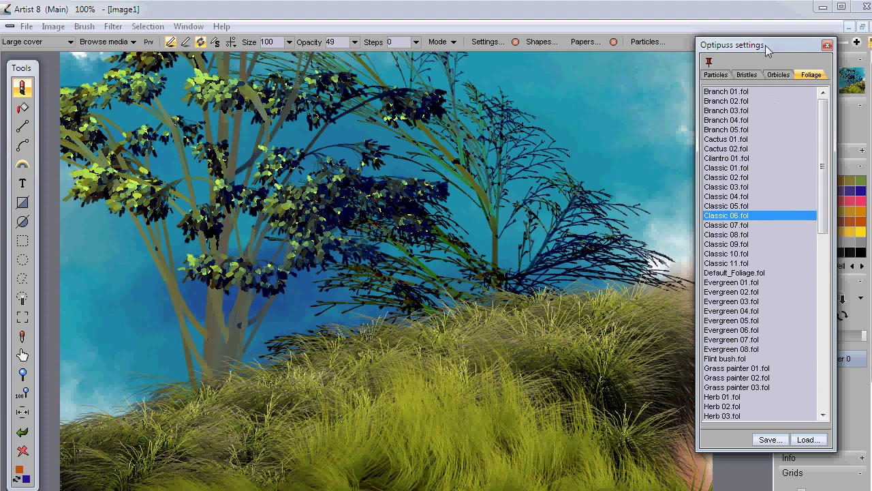
drag(765, 45, 205, 59)
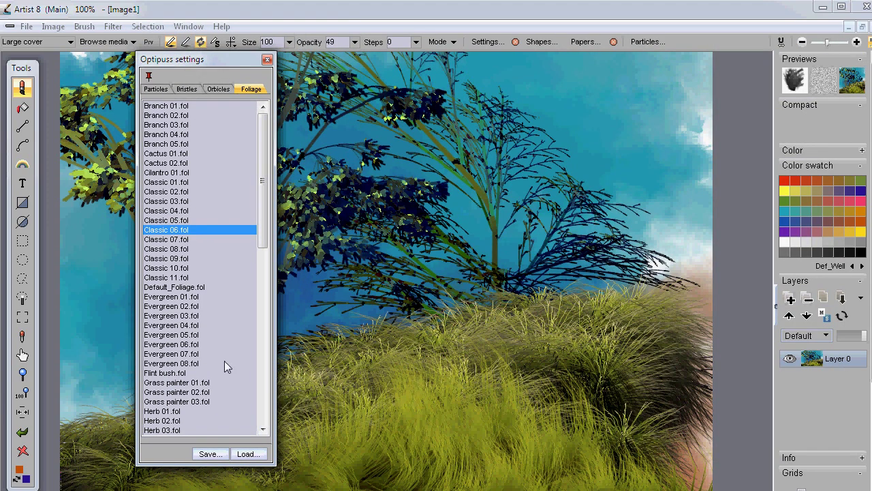
double_click(184, 297)
mouse_move(692, 455)
mouse_down()
mouse_move(714, 311)
mouse_move(710, 353)
mouse_move(727, 372)
mouse_move(690, 290)
mouse_move(663, 318)
mouse_move(681, 338)
mouse_move(695, 373)
mouse_up()
mouse_move(704, 482)
mouse_down()
mouse_move(658, 424)
mouse_move(700, 430)
mouse_move(675, 442)
mouse_move(721, 429)
mouse_move(716, 481)
mouse_move(690, 483)
mouse_move(677, 450)
mouse_move(673, 323)
mouse_move(697, 221)
mouse_move(685, 173)
mouse_move(714, 152)
mouse_up()
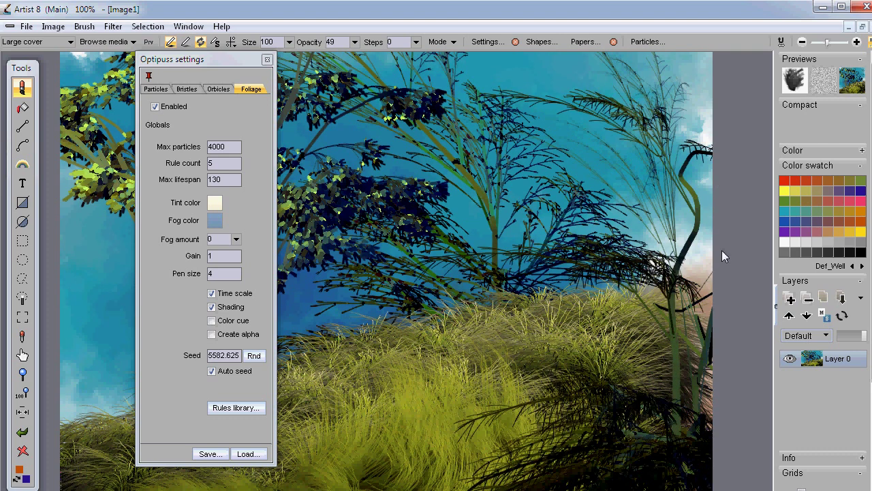
mouse_move(715, 475)
mouse_down()
mouse_move(678, 236)
mouse_move(702, 211)
mouse_move(731, 199)
mouse_up()
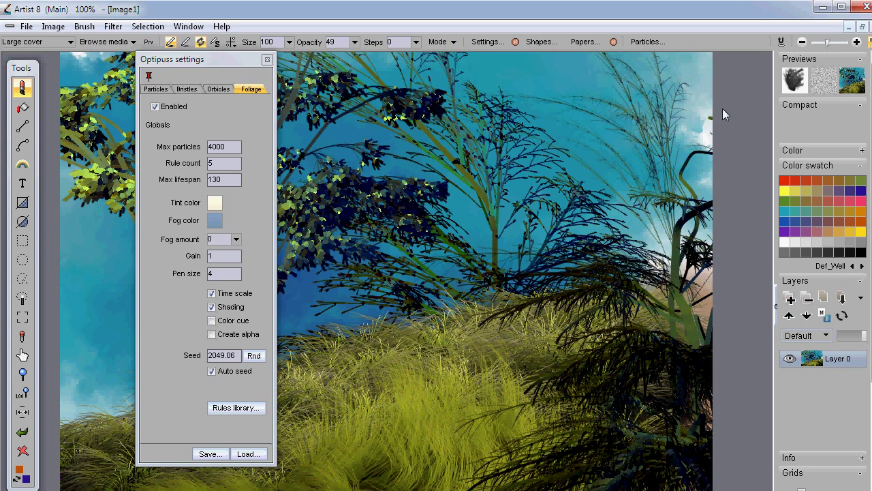
click(250, 457)
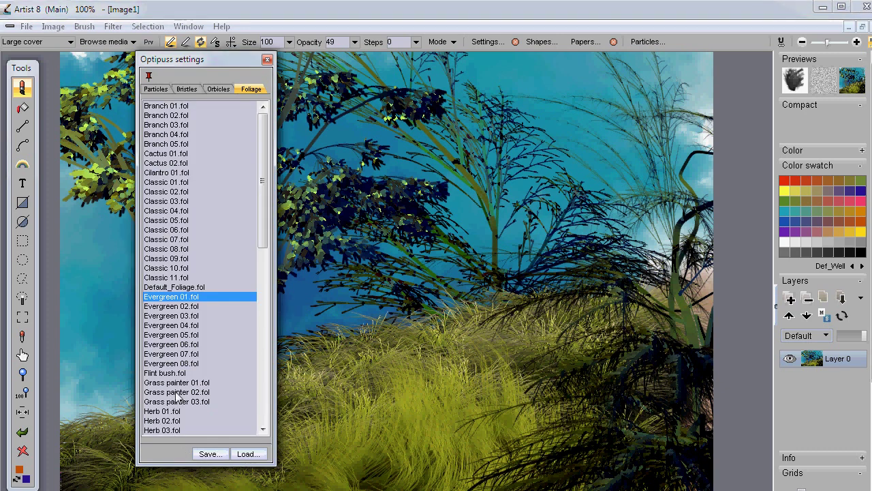
- Load the Willow 04 foliage preset and paint a red-flowered bush on the lower right
click(258, 386)
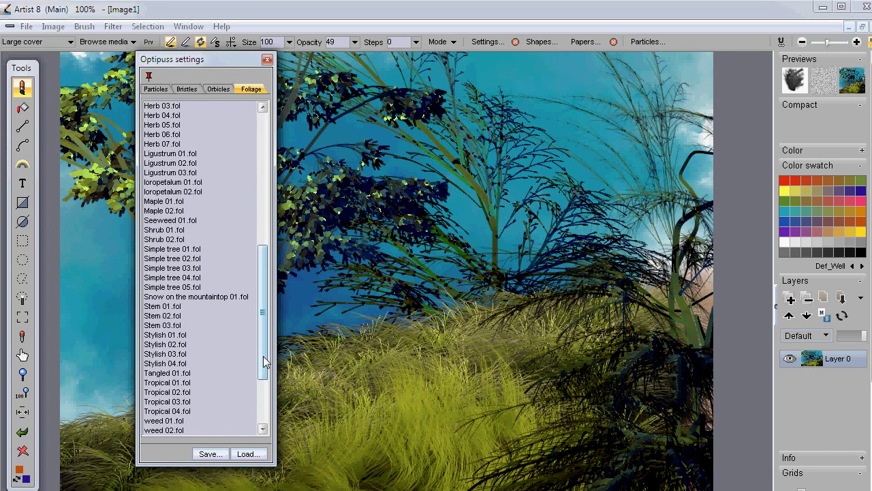
drag(261, 362, 263, 409)
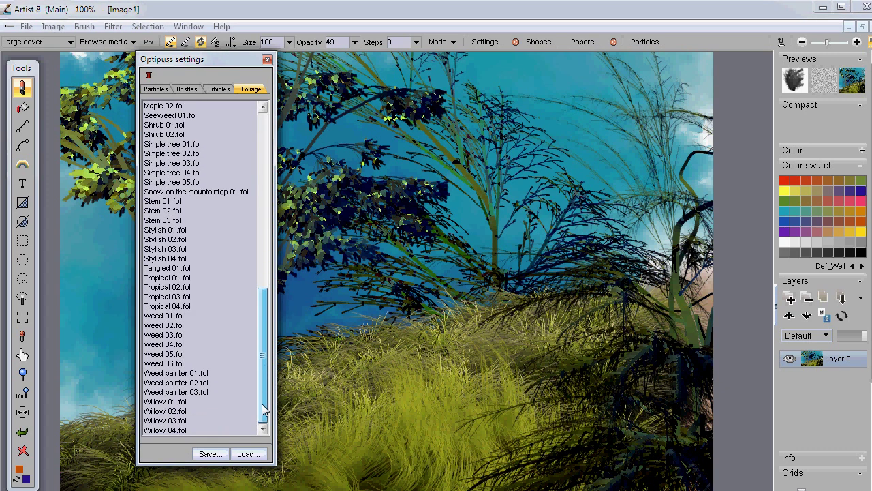
double_click(189, 428)
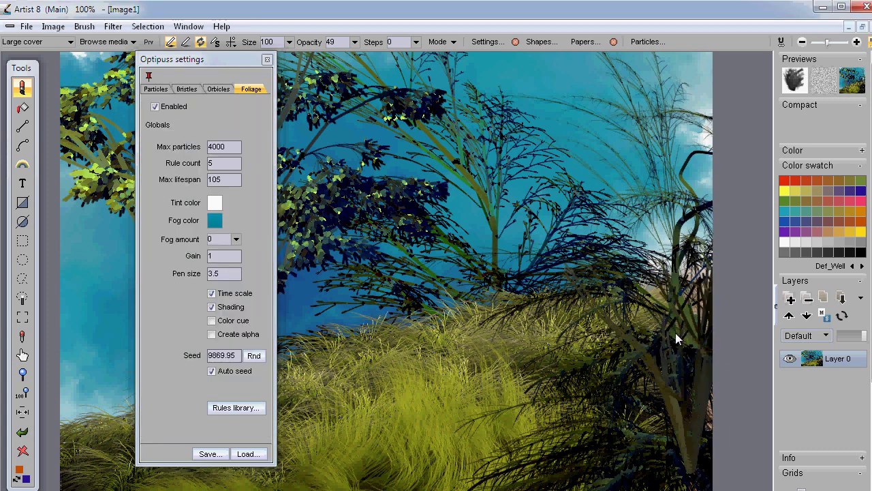
mouse_move(678, 334)
mouse_down()
mouse_move(675, 249)
mouse_move(689, 453)
mouse_up()
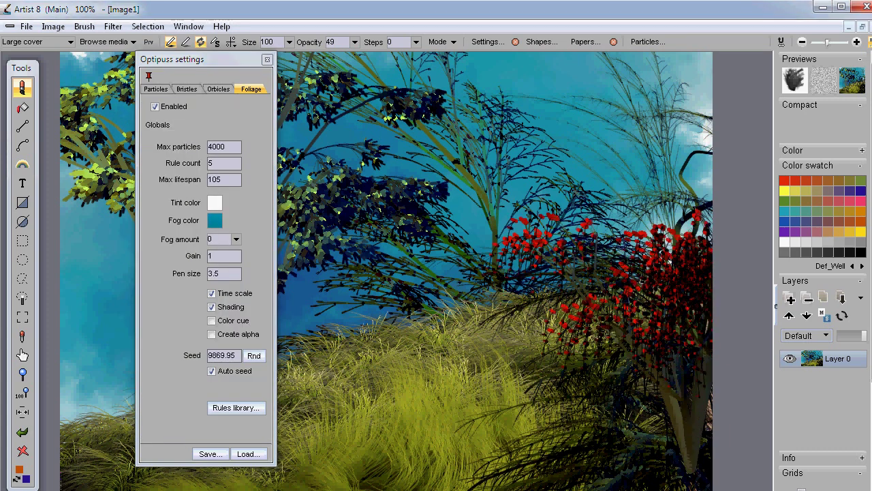
click(685, 479)
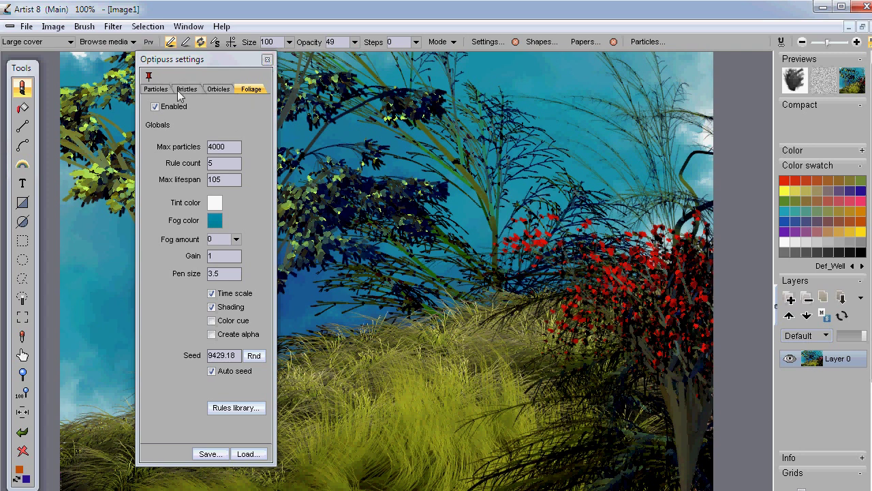
- Close the foliage settings and open the Matte cutter via Image > Frame your work
click(267, 60)
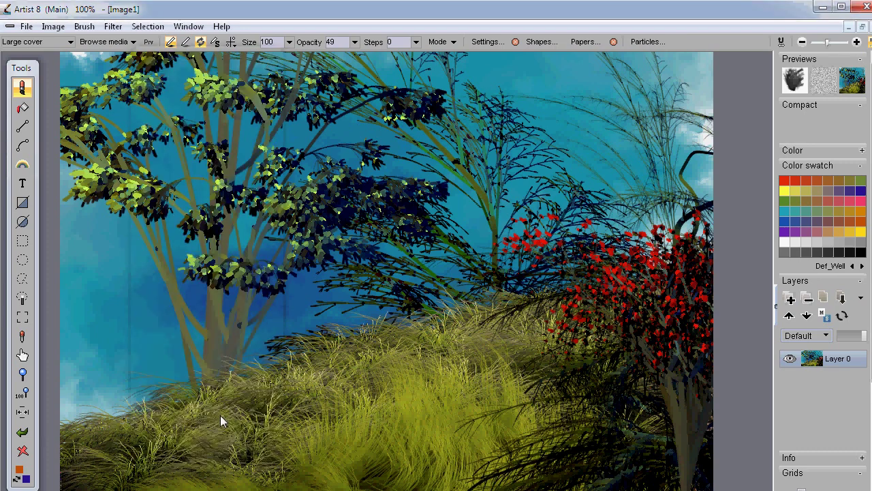
scroll(361, 354, down, 3)
scroll(361, 341, up, 1)
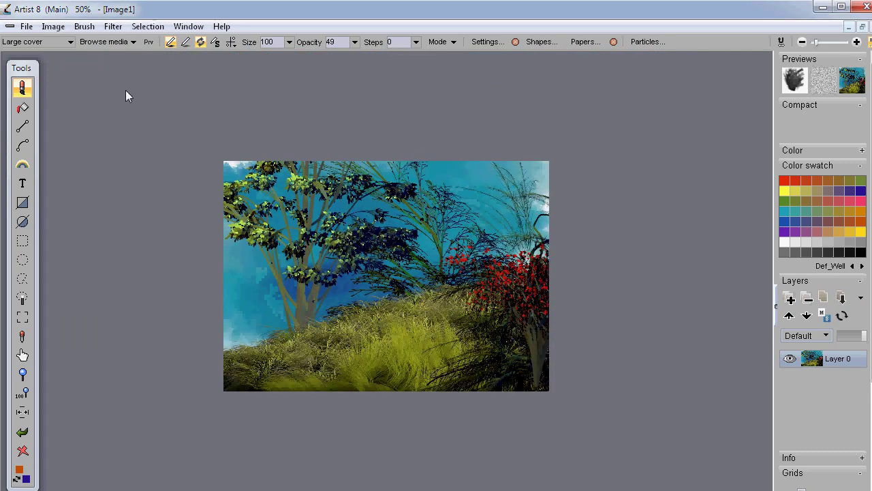
click(53, 28)
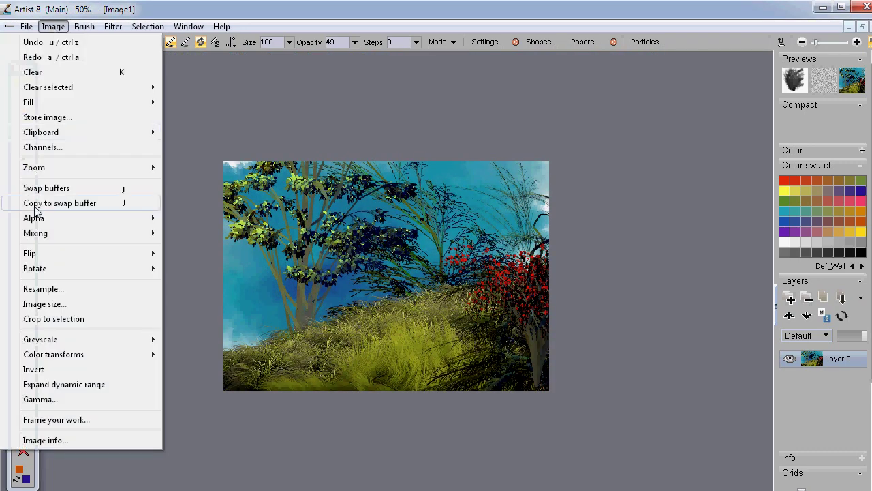
click(77, 422)
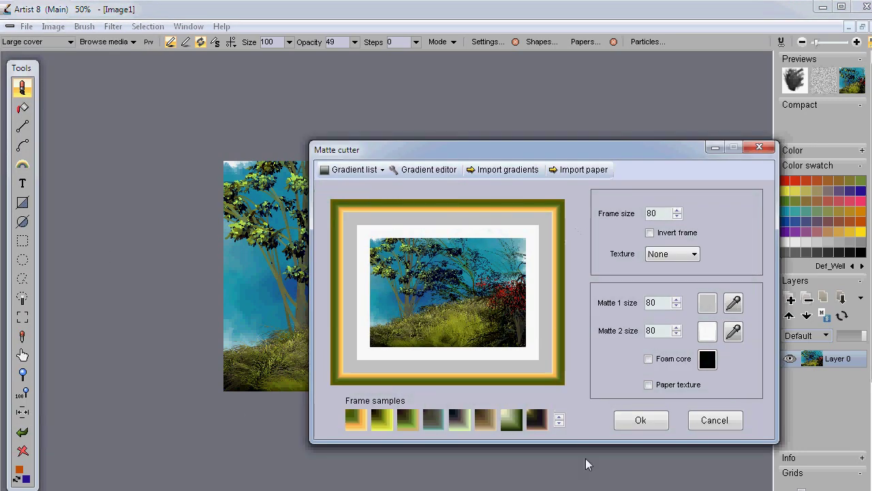
- Preview dark brown, silver, gold, orange-black and red-yellow gradient frame samples
click(537, 421)
click(558, 422)
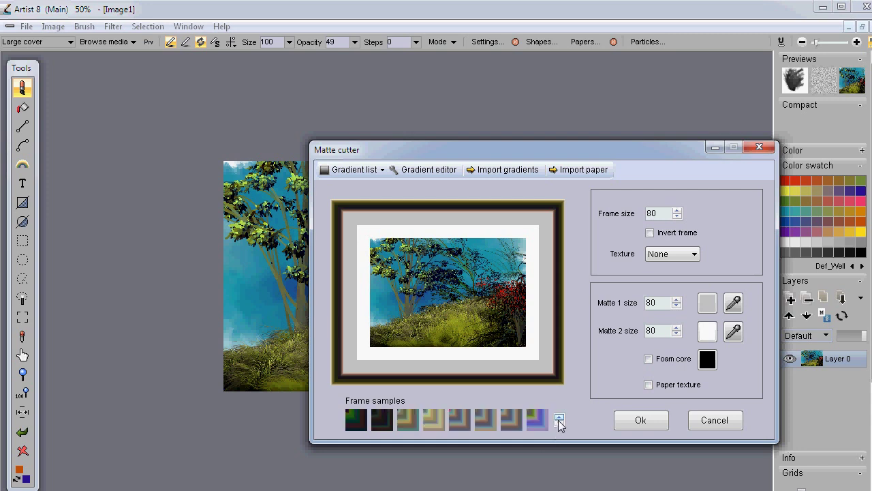
click(559, 422)
click(559, 422)
click(559, 422)
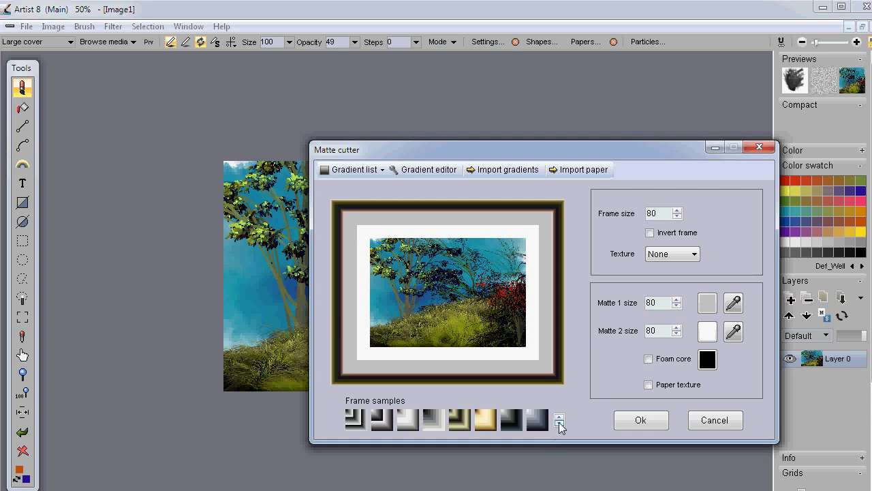
click(538, 423)
click(487, 423)
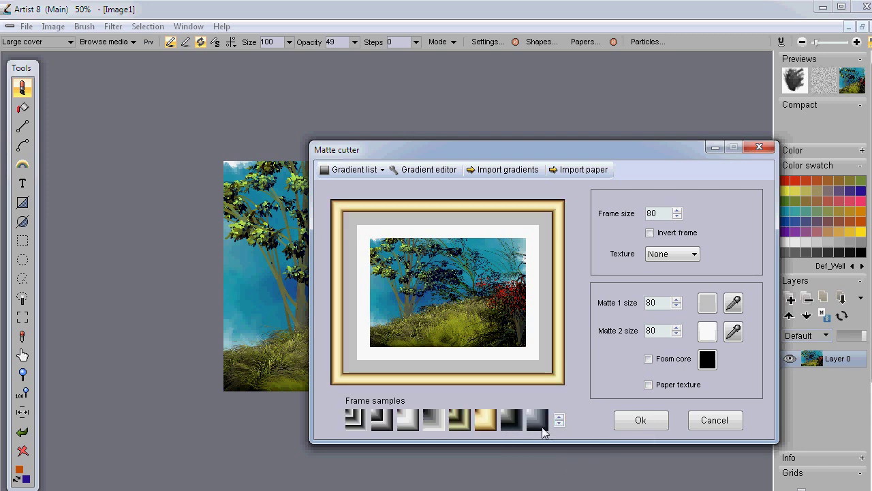
click(559, 423)
click(560, 425)
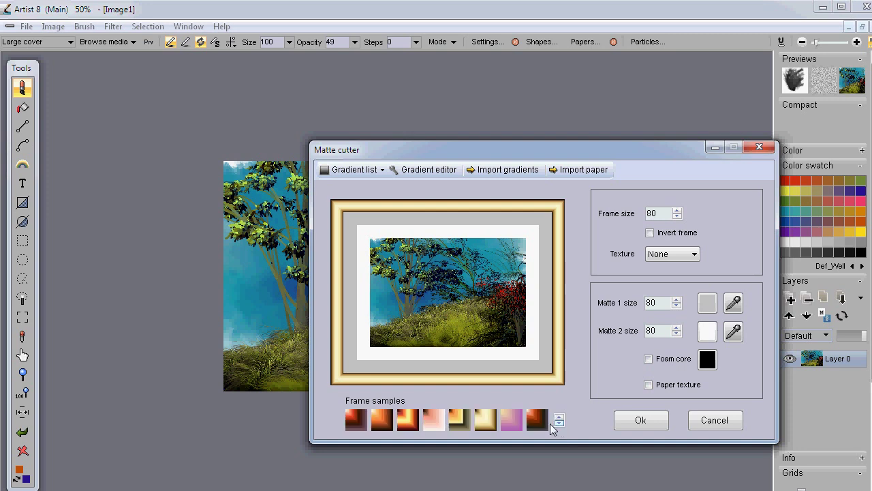
click(539, 423)
click(411, 422)
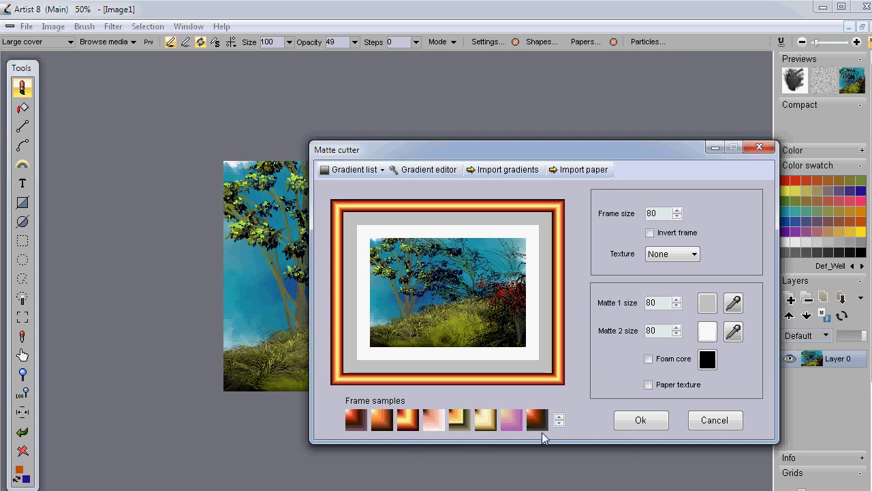
- Try grey-green, orange-brown and pink-purple frames, then pick the grey-blue striped frame
click(558, 425)
click(558, 424)
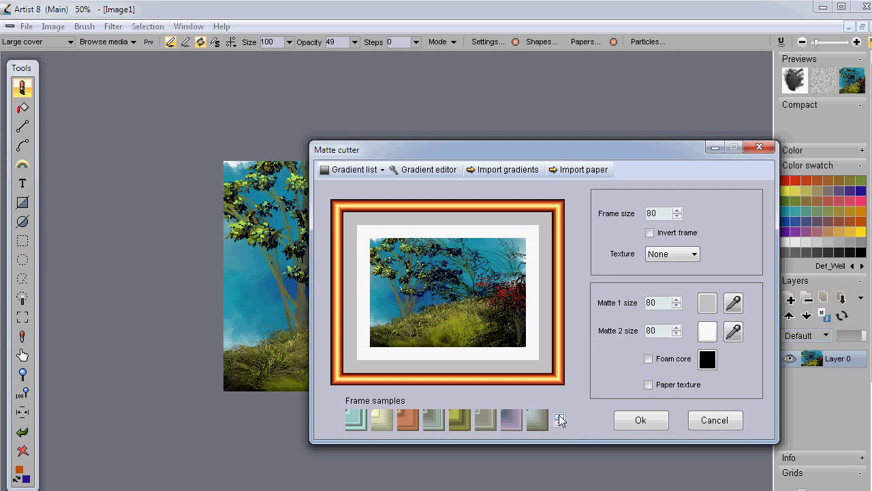
click(489, 423)
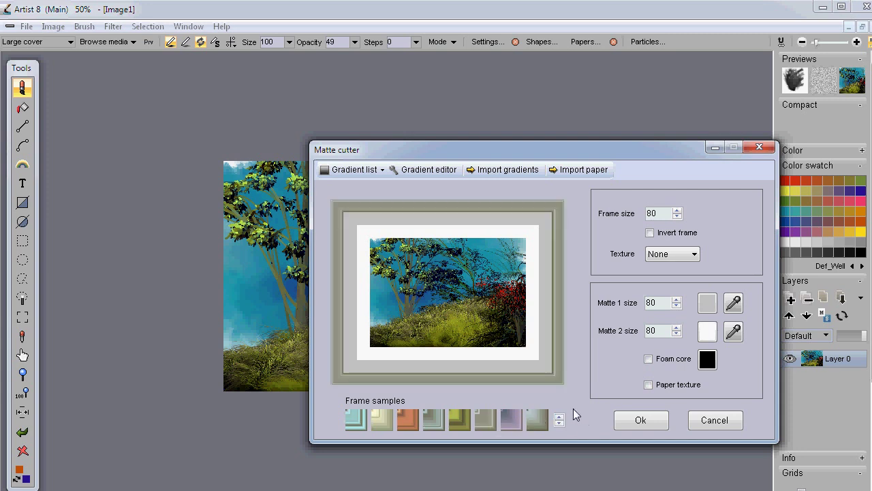
click(558, 424)
click(559, 423)
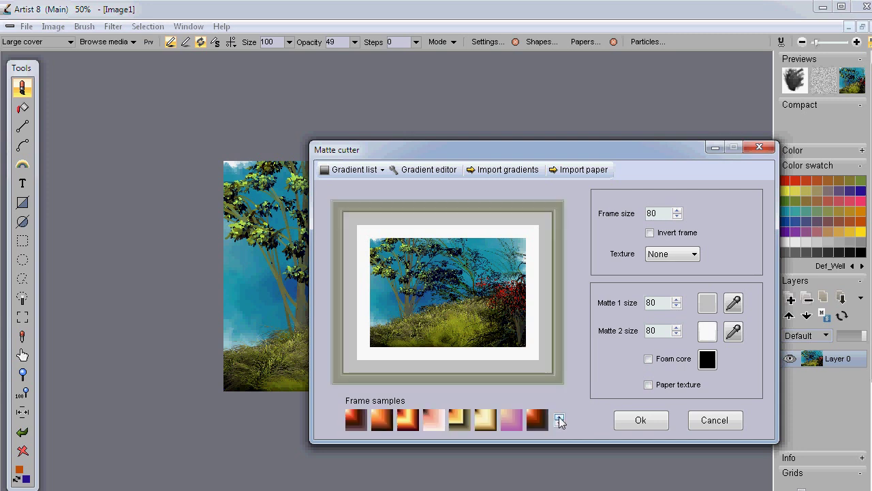
click(537, 419)
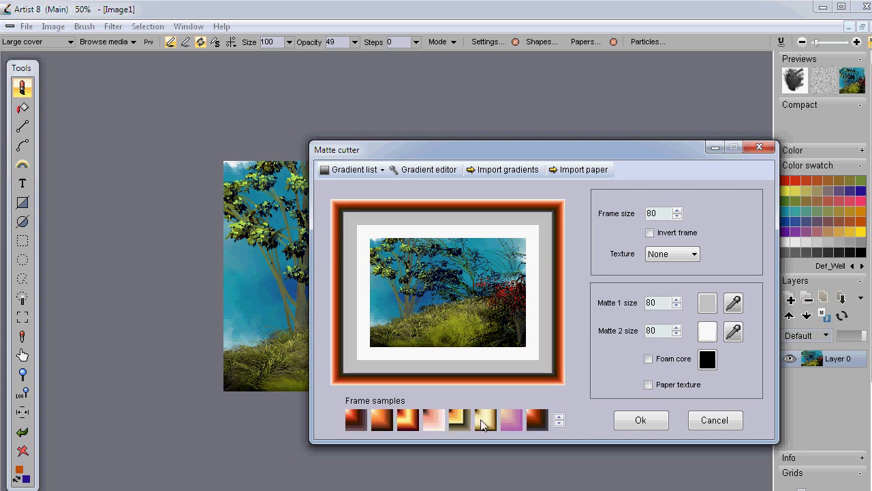
click(518, 421)
click(559, 419)
click(559, 419)
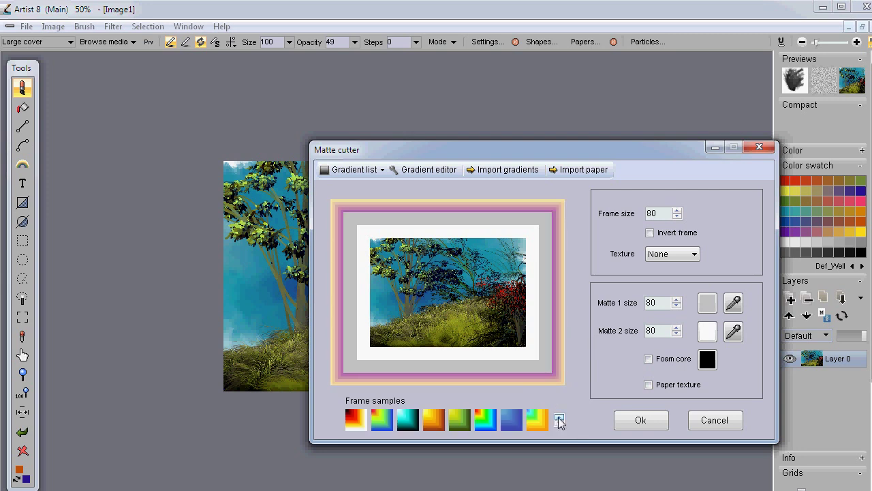
click(559, 419)
click(559, 421)
click(559, 421)
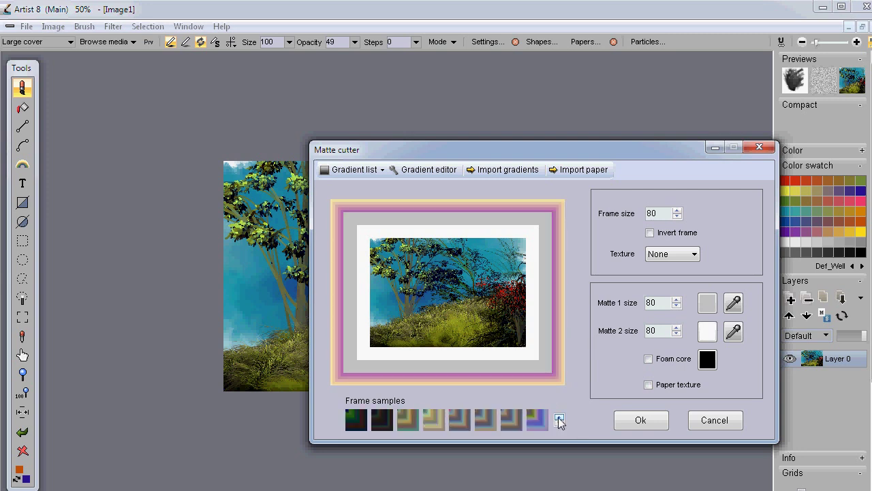
click(515, 417)
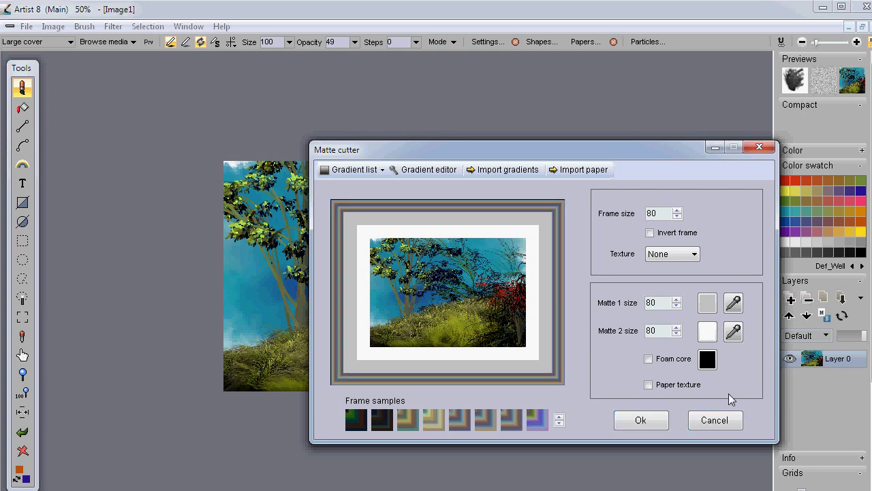
- Add a foam core and paper texture to the matte
click(648, 359)
click(649, 384)
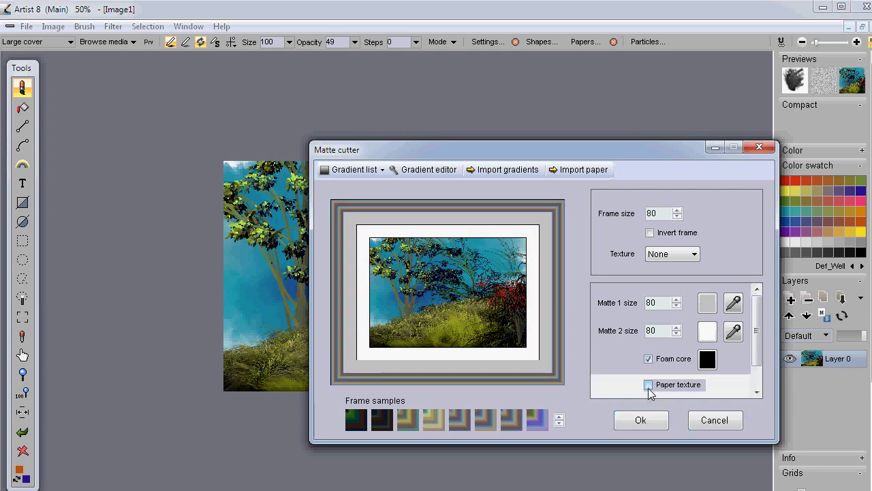
click(756, 393)
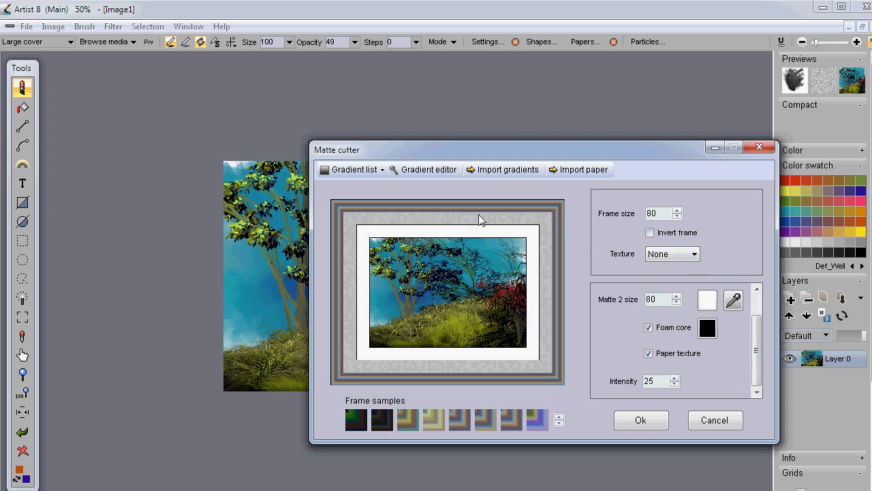
- Give the frame a wood-grain texture, size 234 and inverted gradient, then apply it
click(681, 255)
click(683, 279)
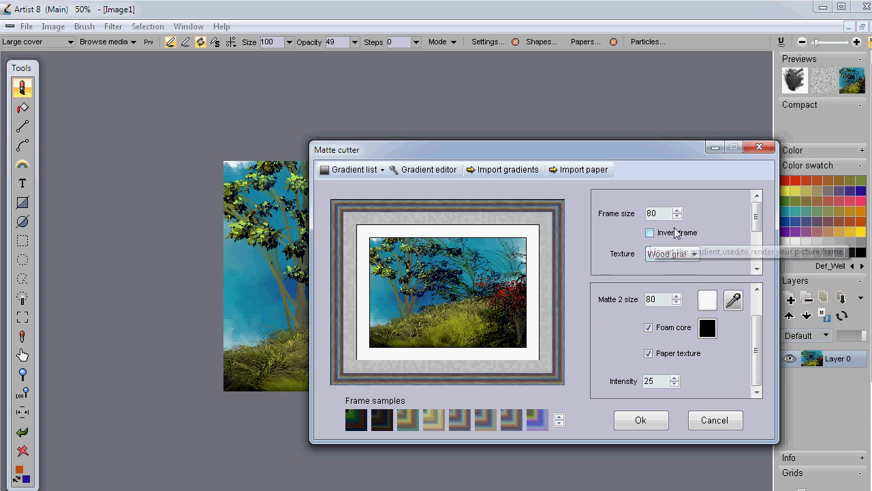
drag(661, 215, 633, 216)
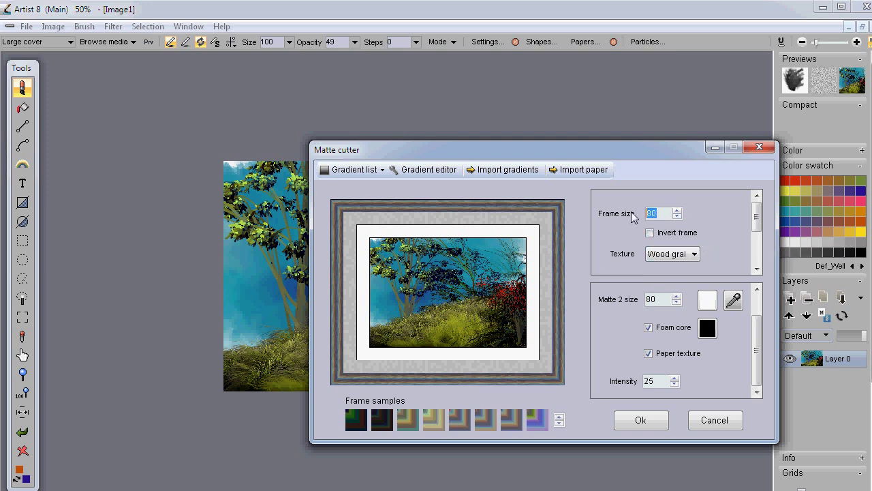
text(234)
click(660, 235)
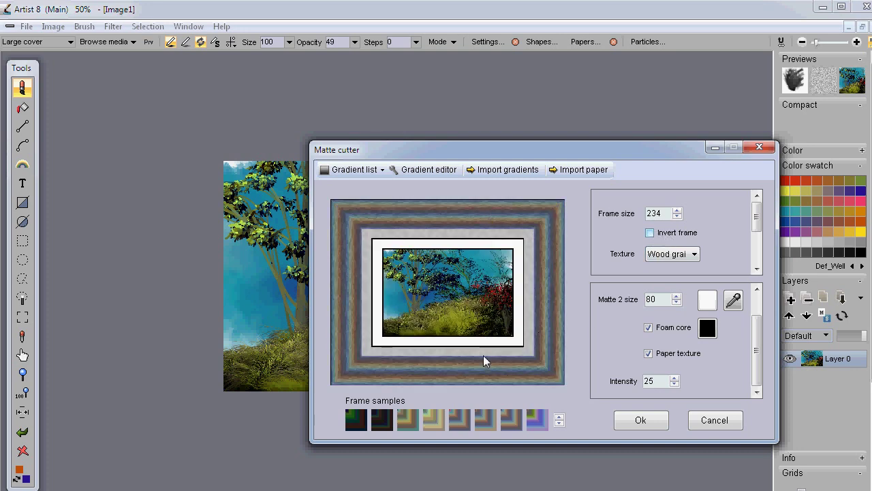
click(660, 423)
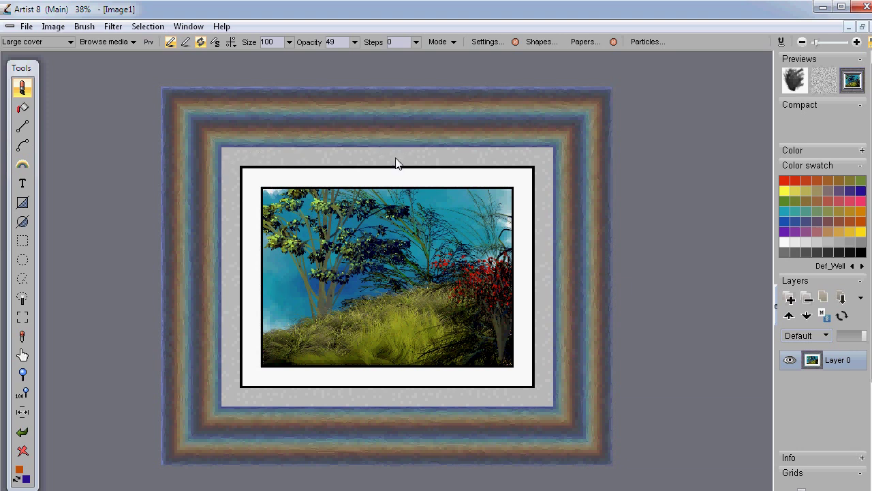
scroll(425, 279, up, 2)
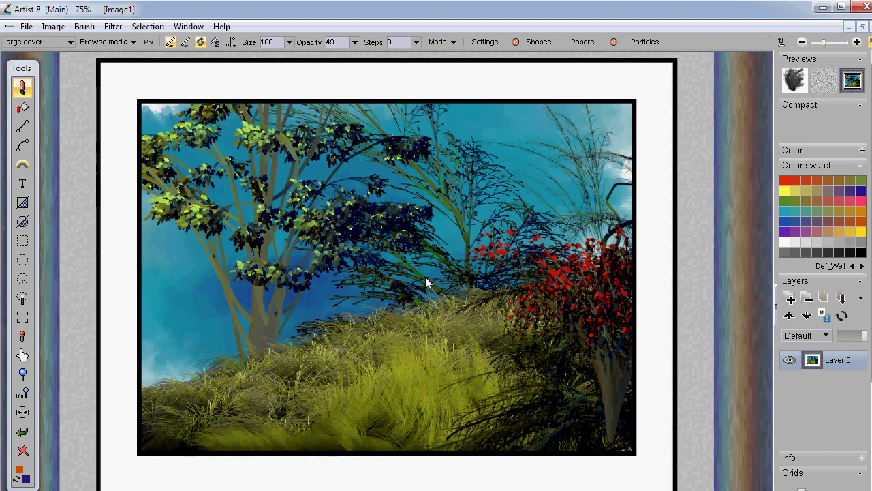
scroll(426, 276, down, 2)
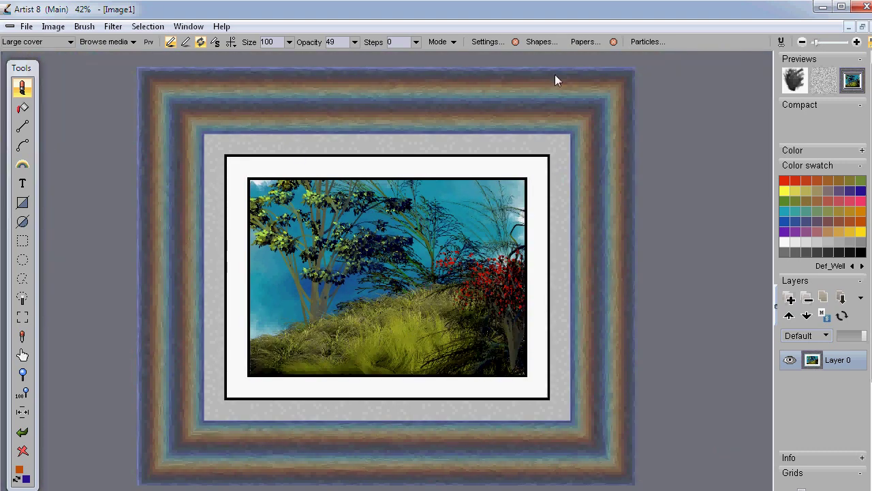